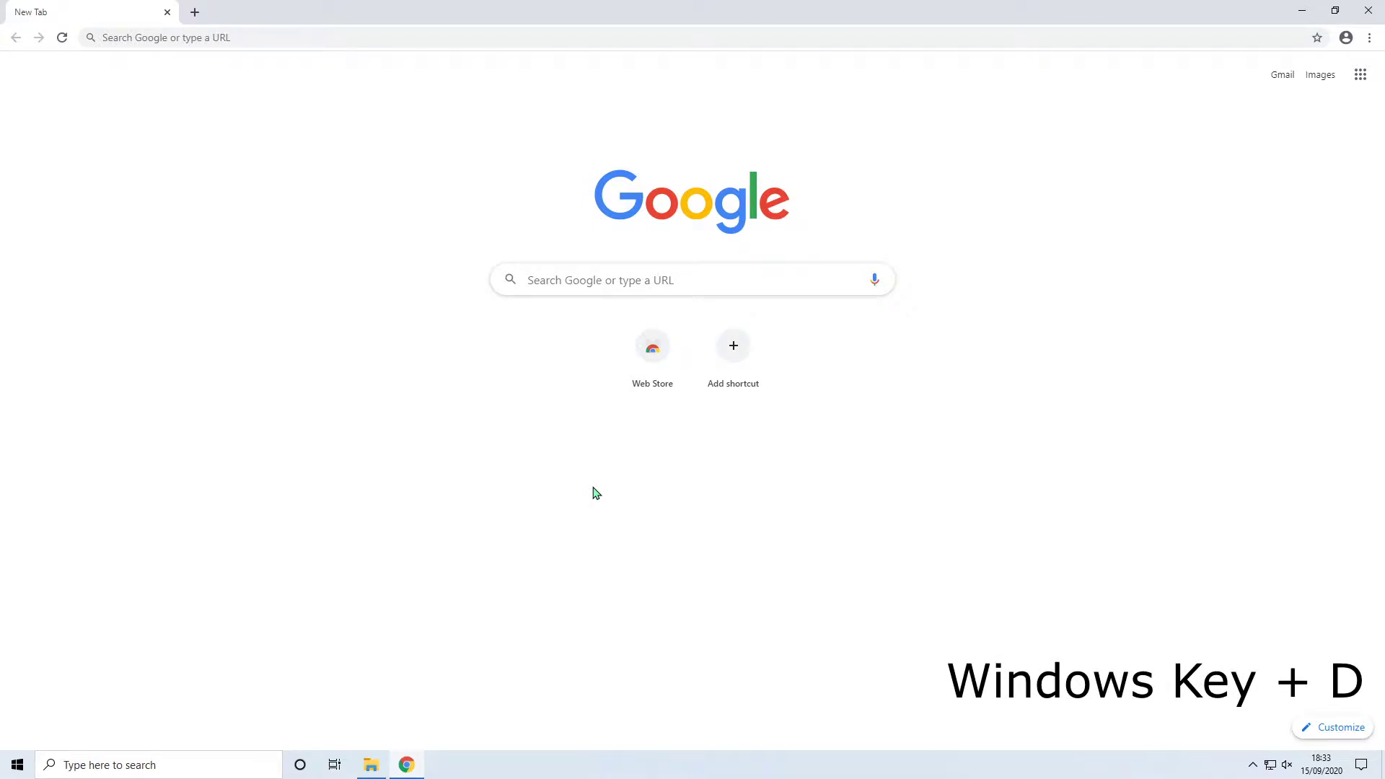
Step: Show the desktop, restore the open windows, and show the desktop again
{"action": "key", "text": "super+d"}
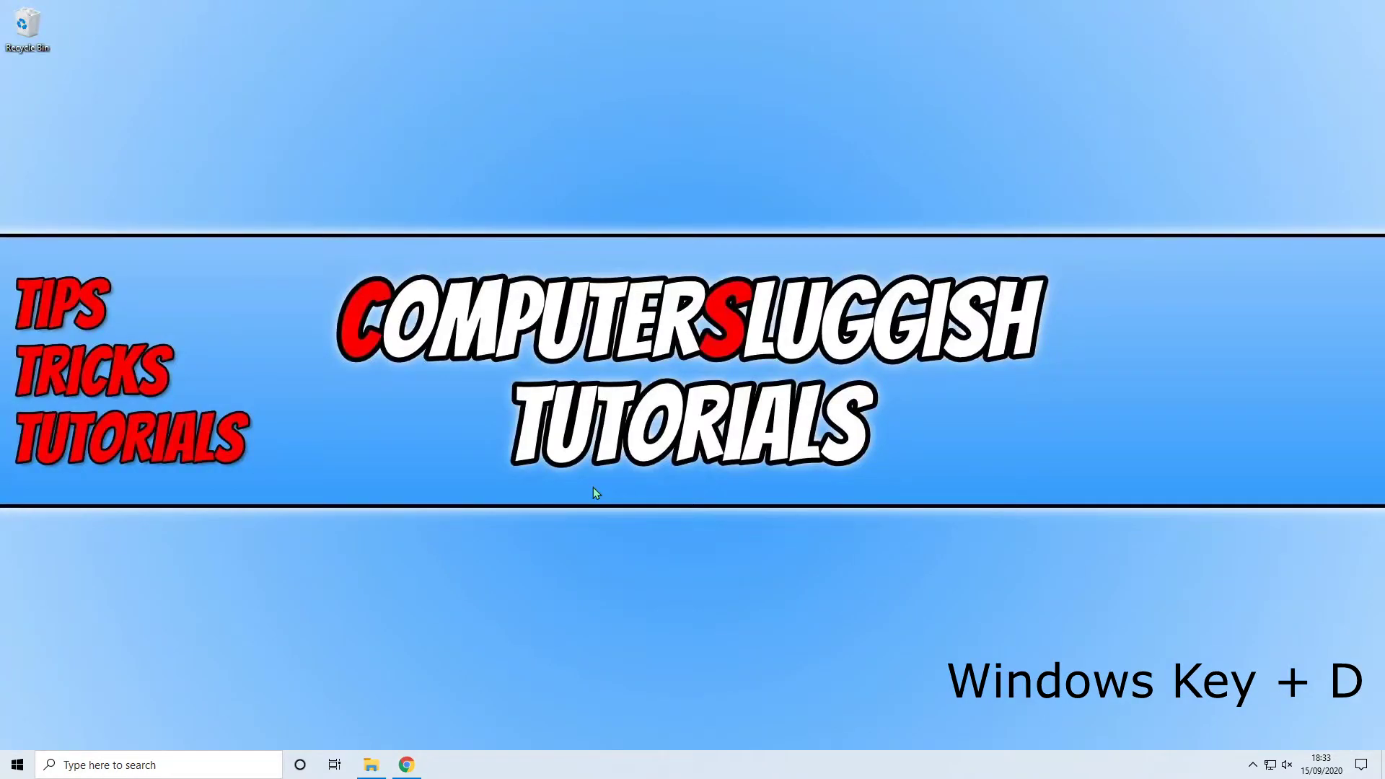
{"action": "key", "text": "super+d"}
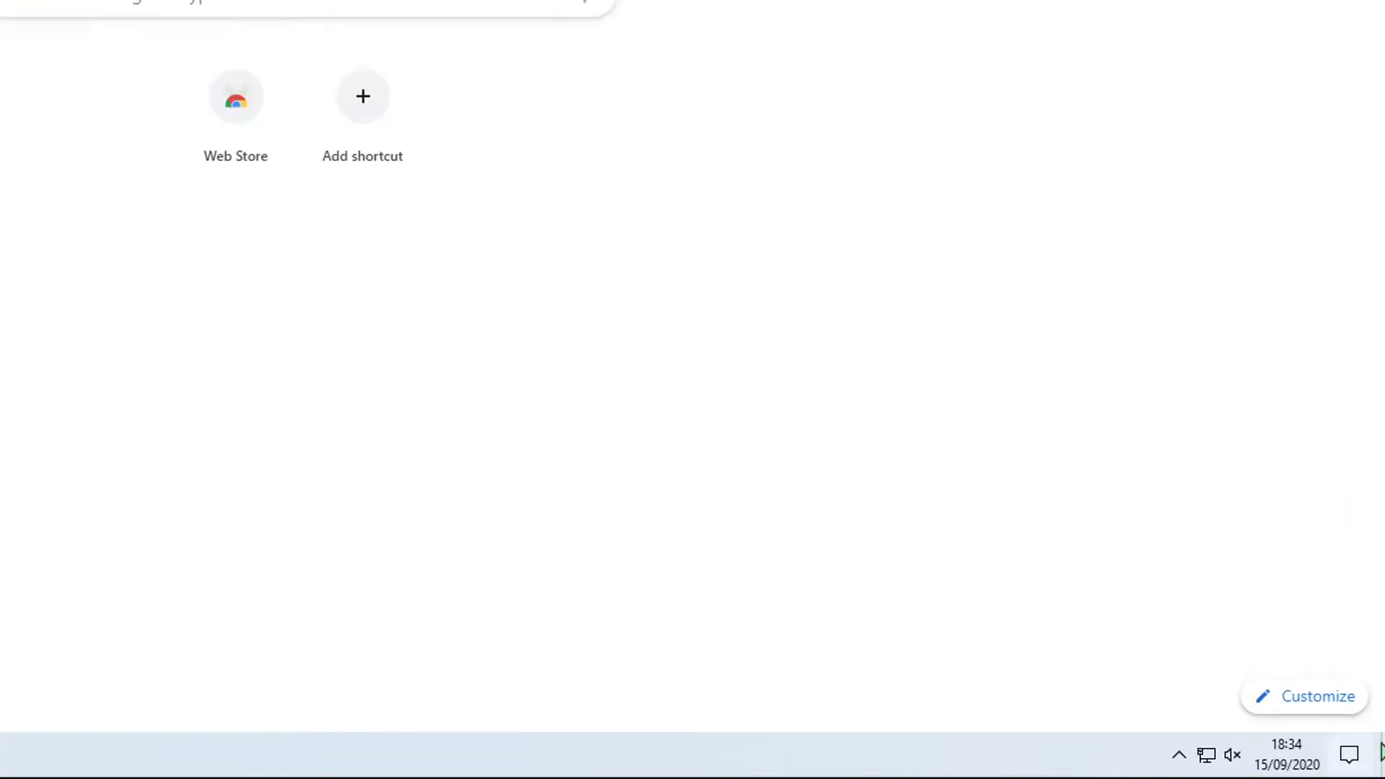
{"action": "left_click", "coordinate": [1382, 757]}
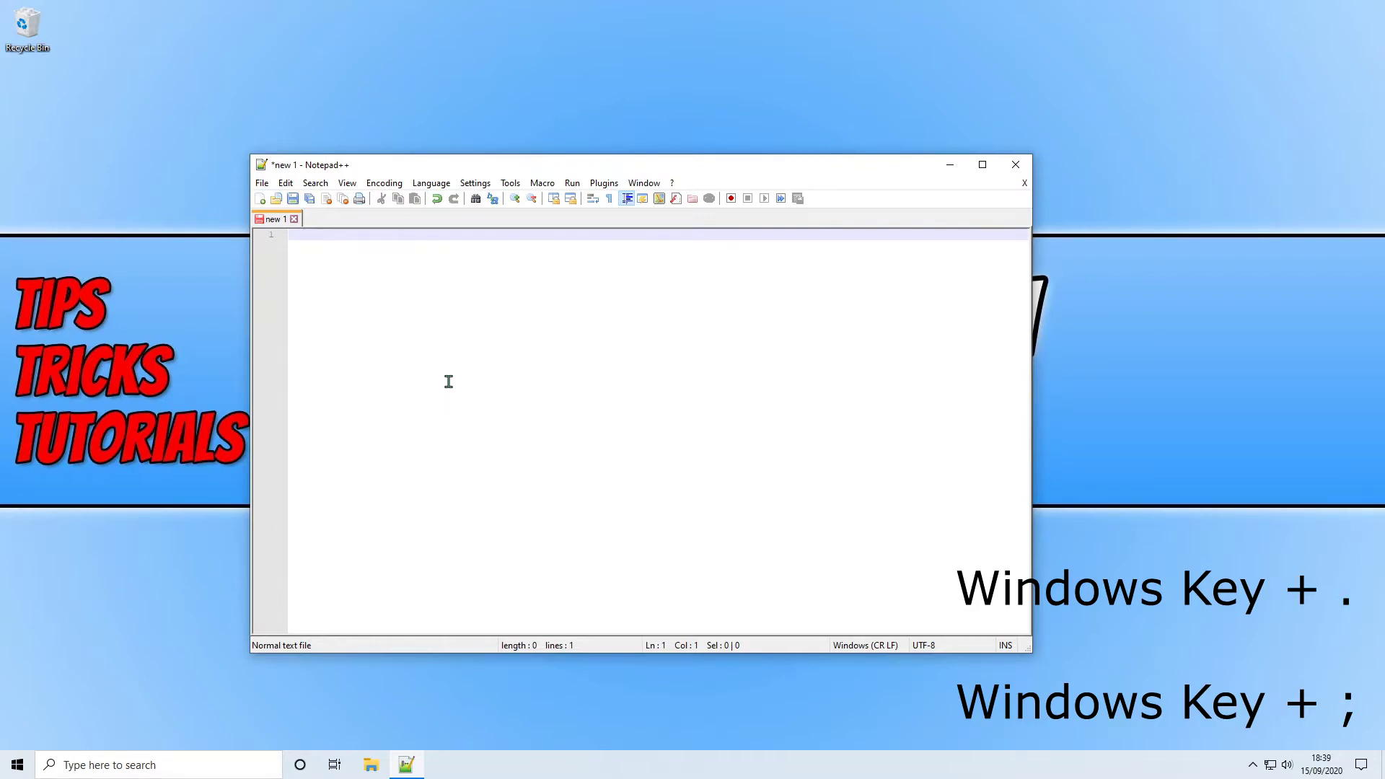
Step: Insert the eyes, red heart and grinning face emojis from the emoji panel into the empty Notepad++ document
{"action": "key", "text": "super+period"}
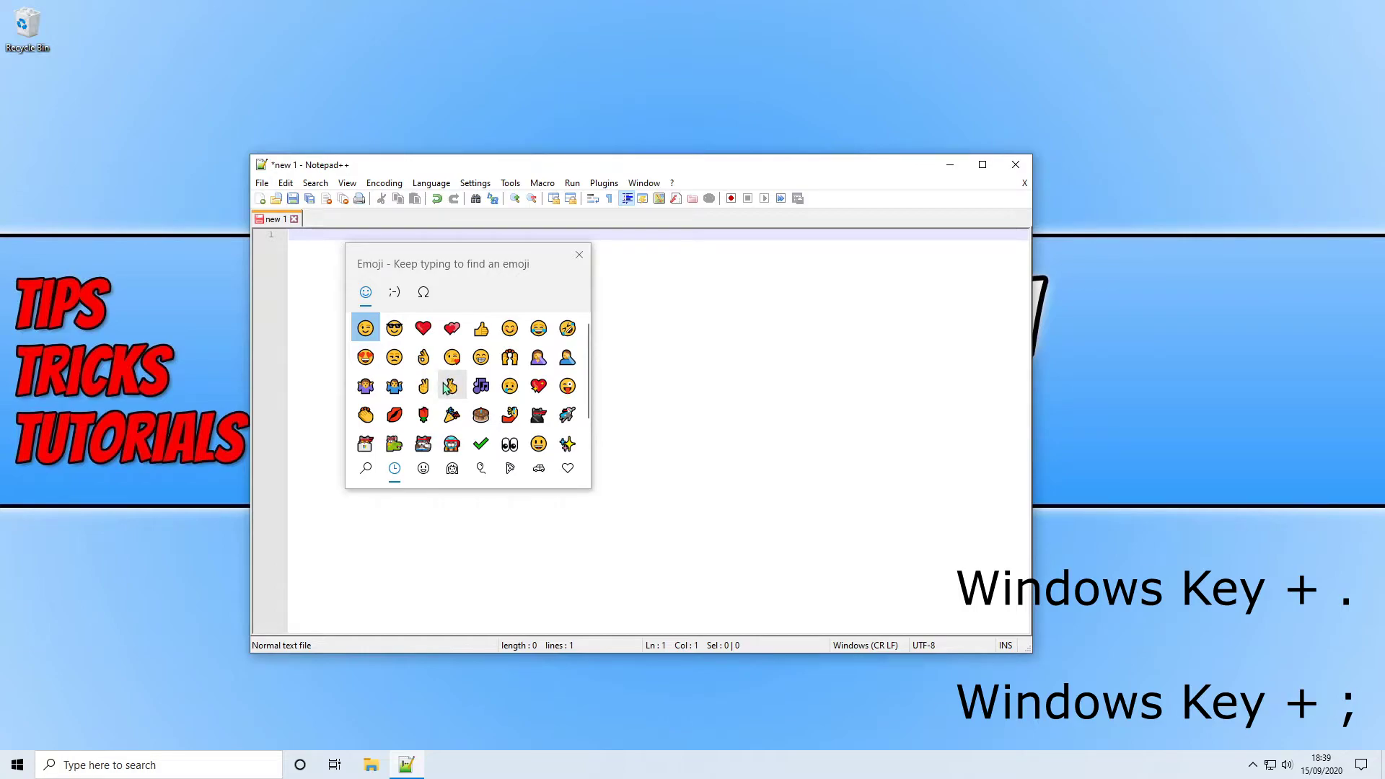
{"action": "left_click", "coordinate": [579, 254]}
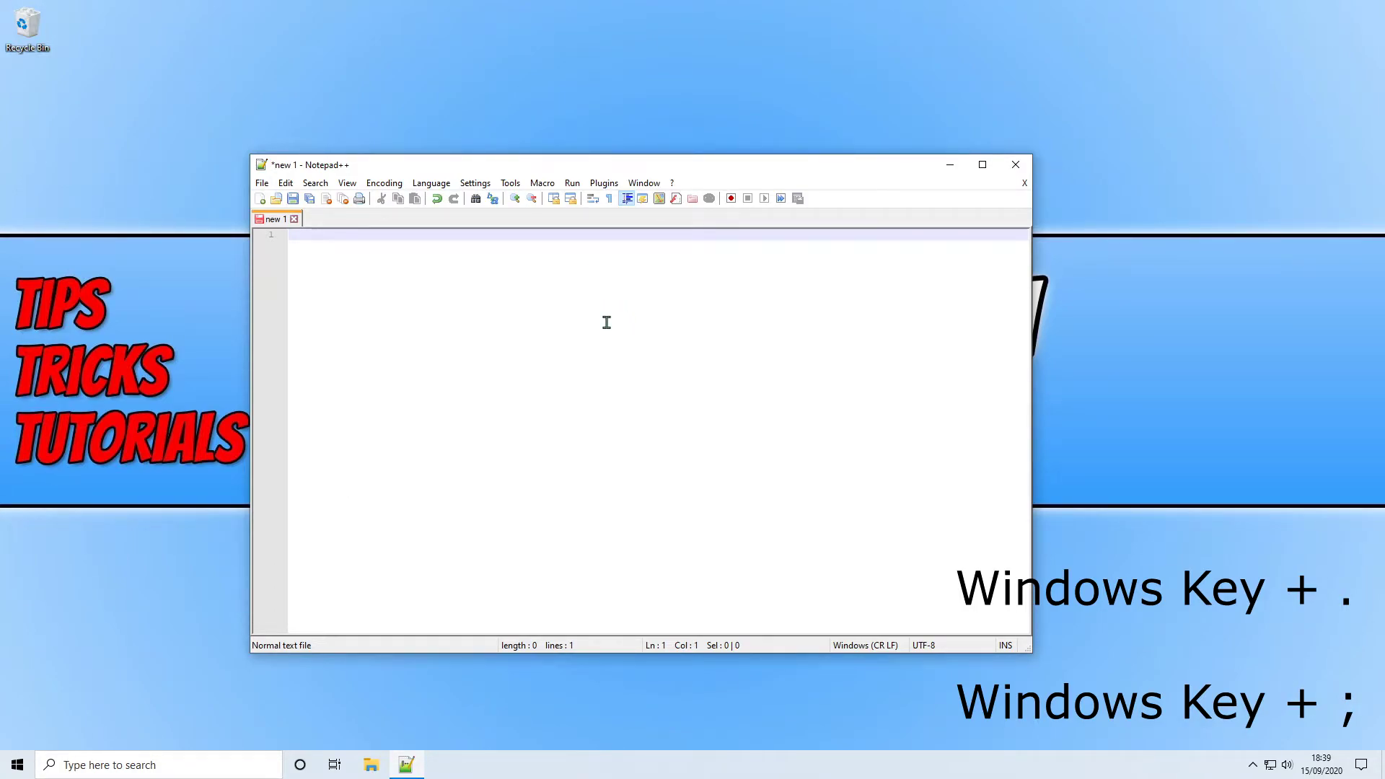
{"action": "key", "text": "super+period"}
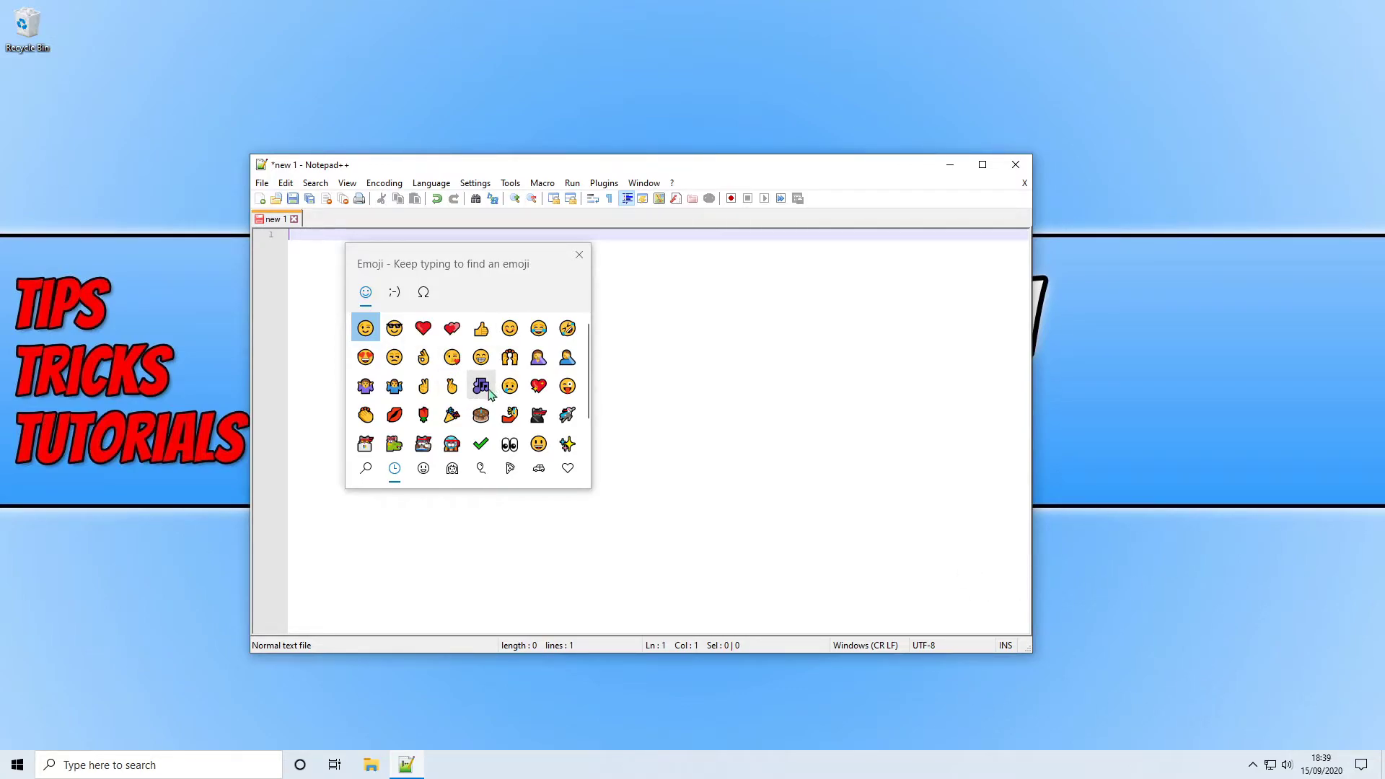
{"action": "left_click", "coordinate": [511, 446]}
{"action": "left_click", "coordinate": [428, 332]}
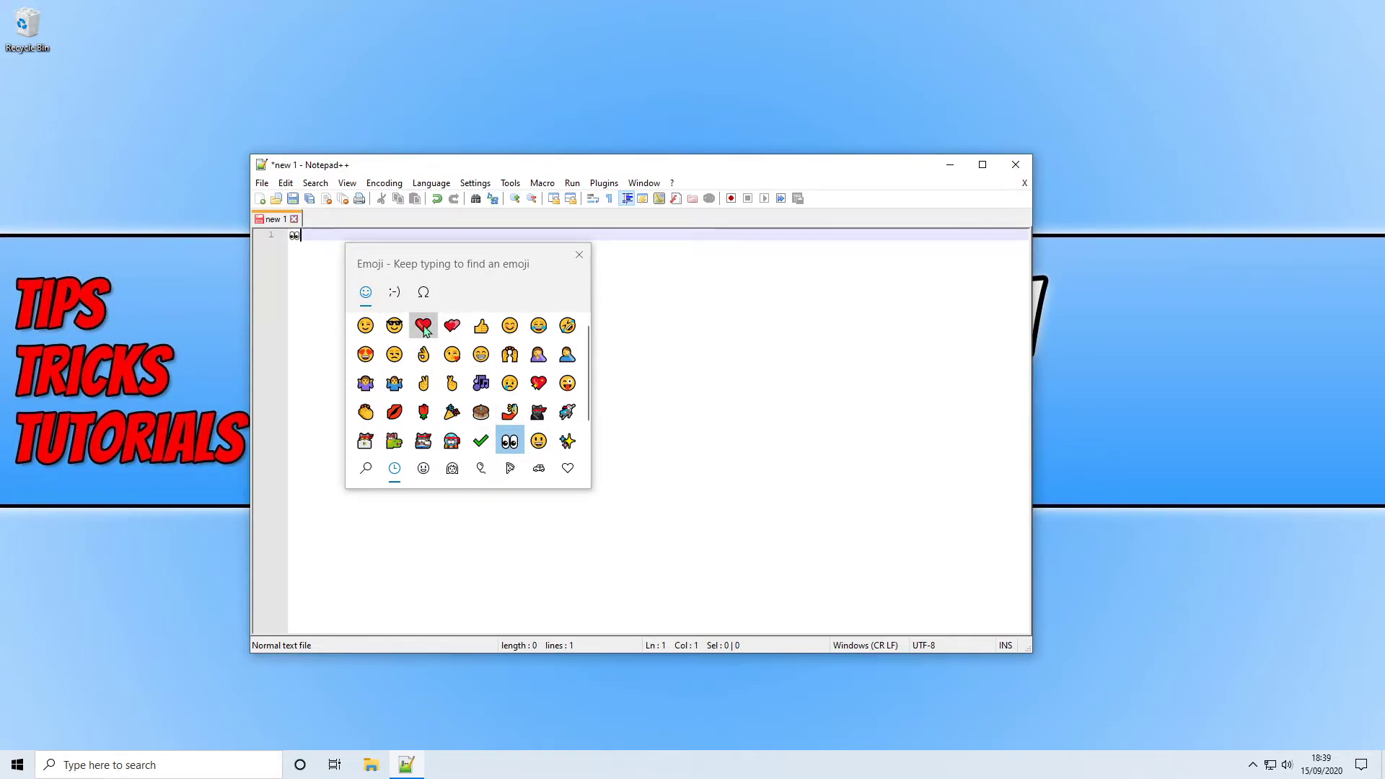
{"action": "left_click", "coordinate": [480, 358]}
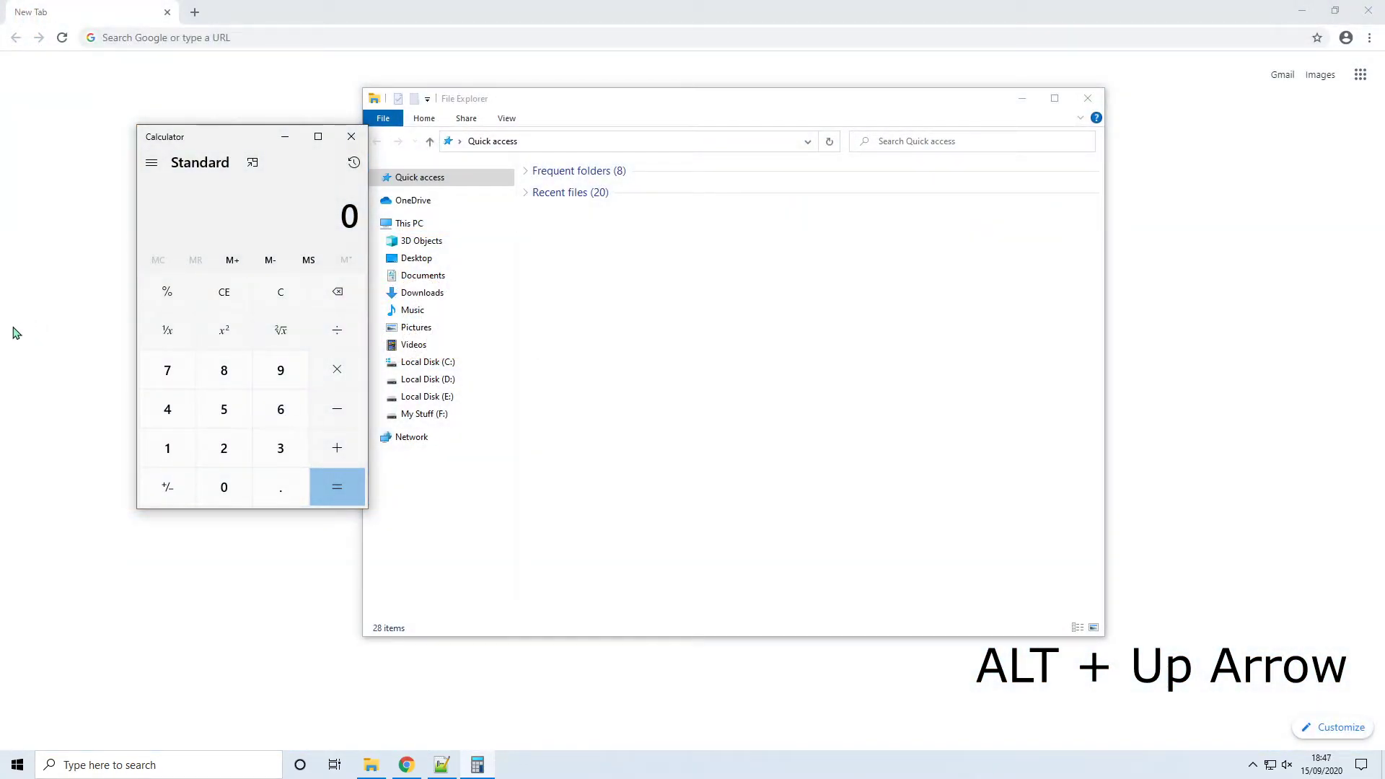
Step: Put Calculator in always-on-top mode, bring Notepad++, Chrome and File Explorer to the front, and reposition the floating calculator
{"action": "key", "text": "alt+Up"}
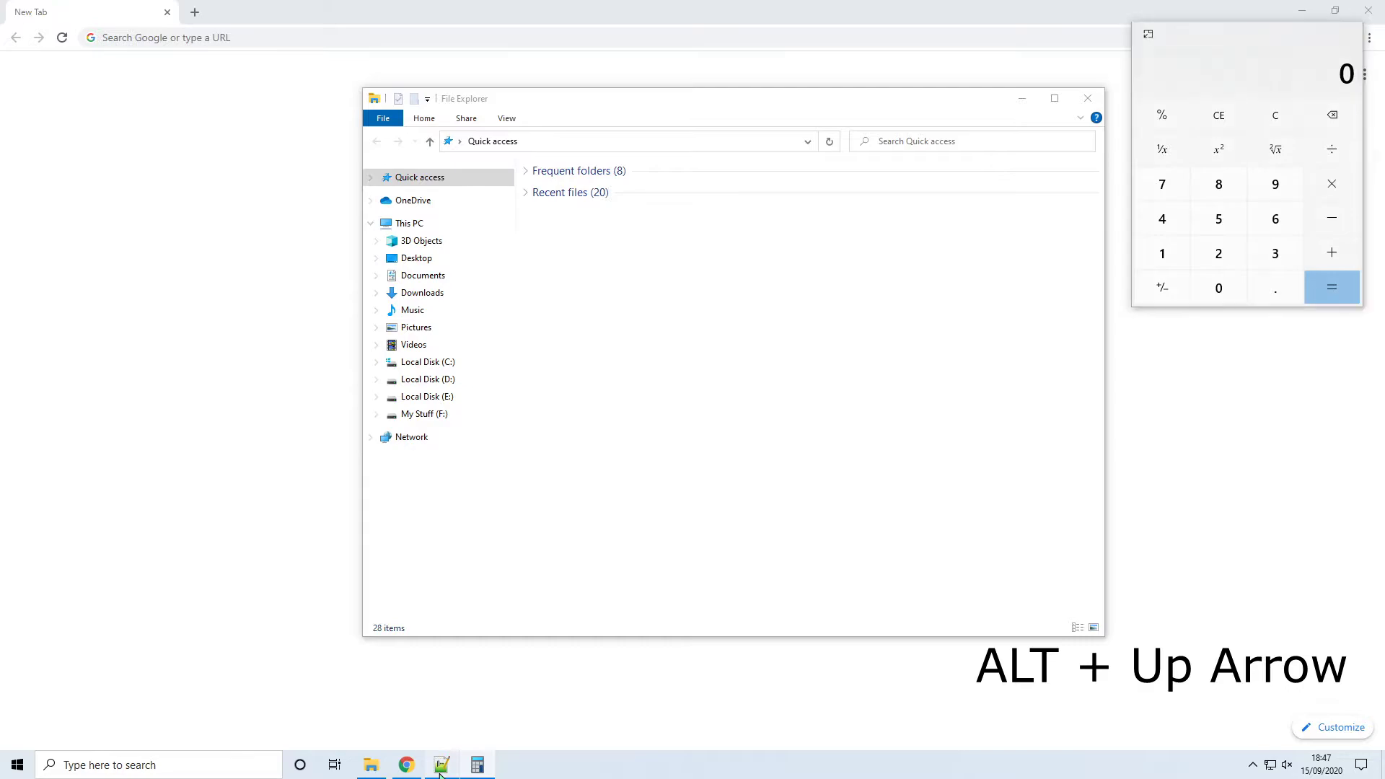
{"action": "left_click", "coordinate": [439, 766]}
{"action": "left_click", "coordinate": [405, 767]}
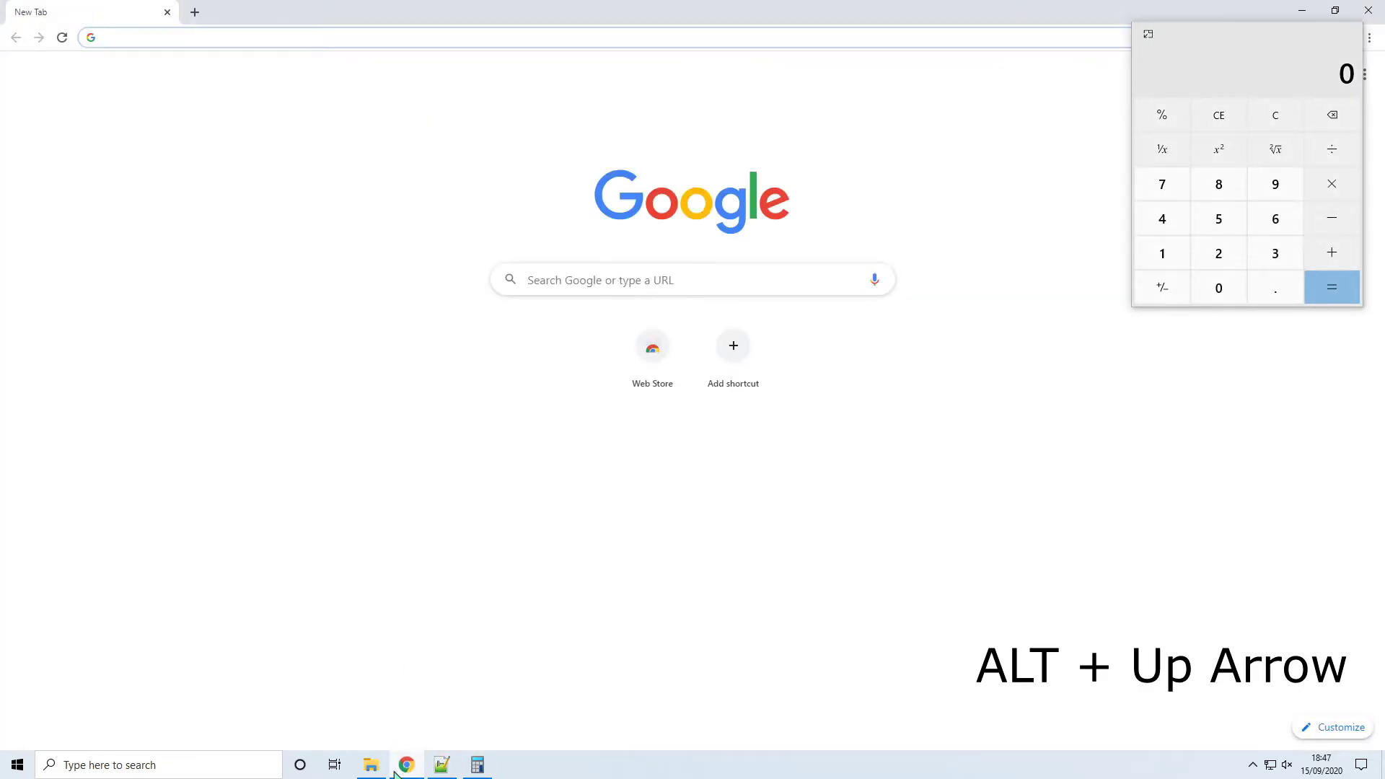
{"action": "left_click", "coordinate": [371, 764]}
{"action": "left_click_drag", "start_coordinate": [1261, 53], "coordinate": [1121, 136]}
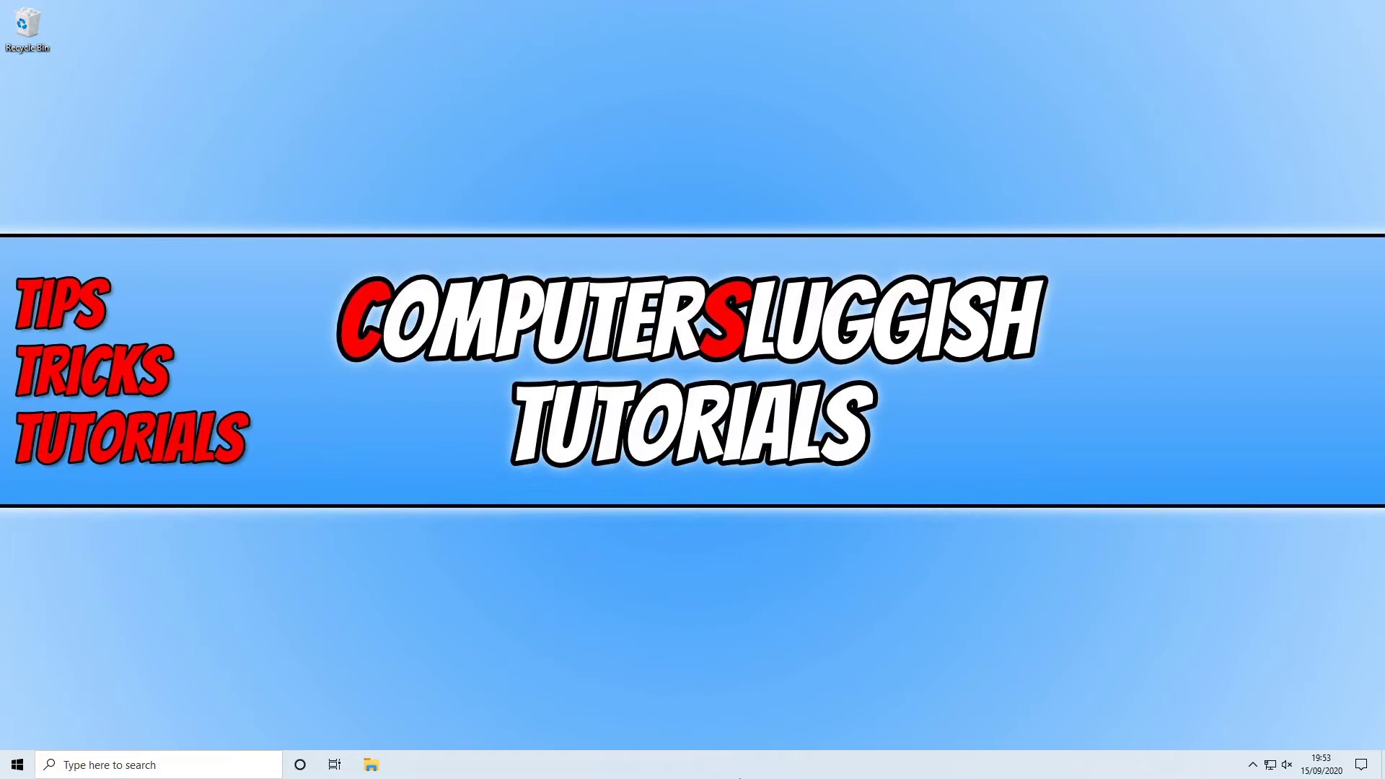
Step: Open Task Manager and restart the Windows Explorer process
{"action": "right_click", "coordinate": [739, 775]}
{"action": "left_click", "coordinate": [797, 681]}
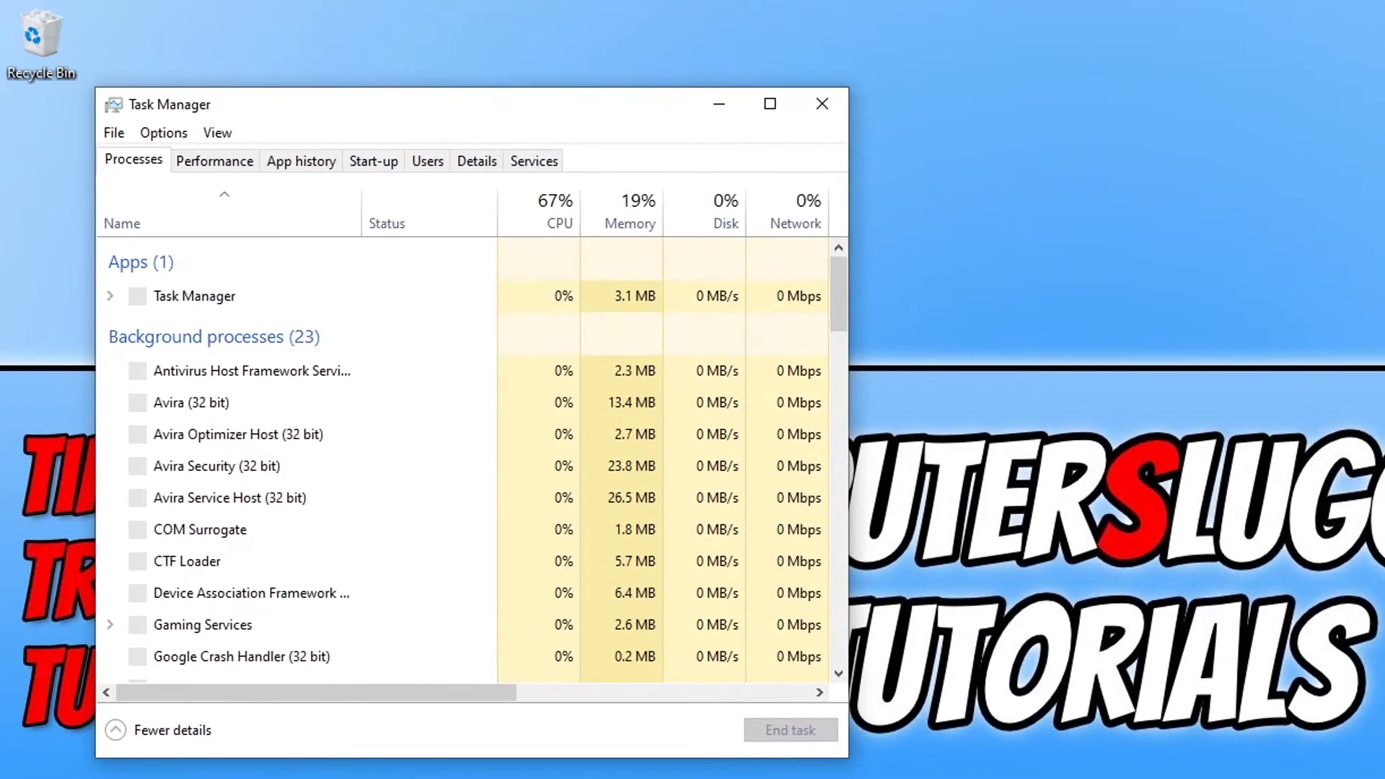
{"action": "left_click_drag", "start_coordinate": [837, 276], "coordinate": [899, 649]}
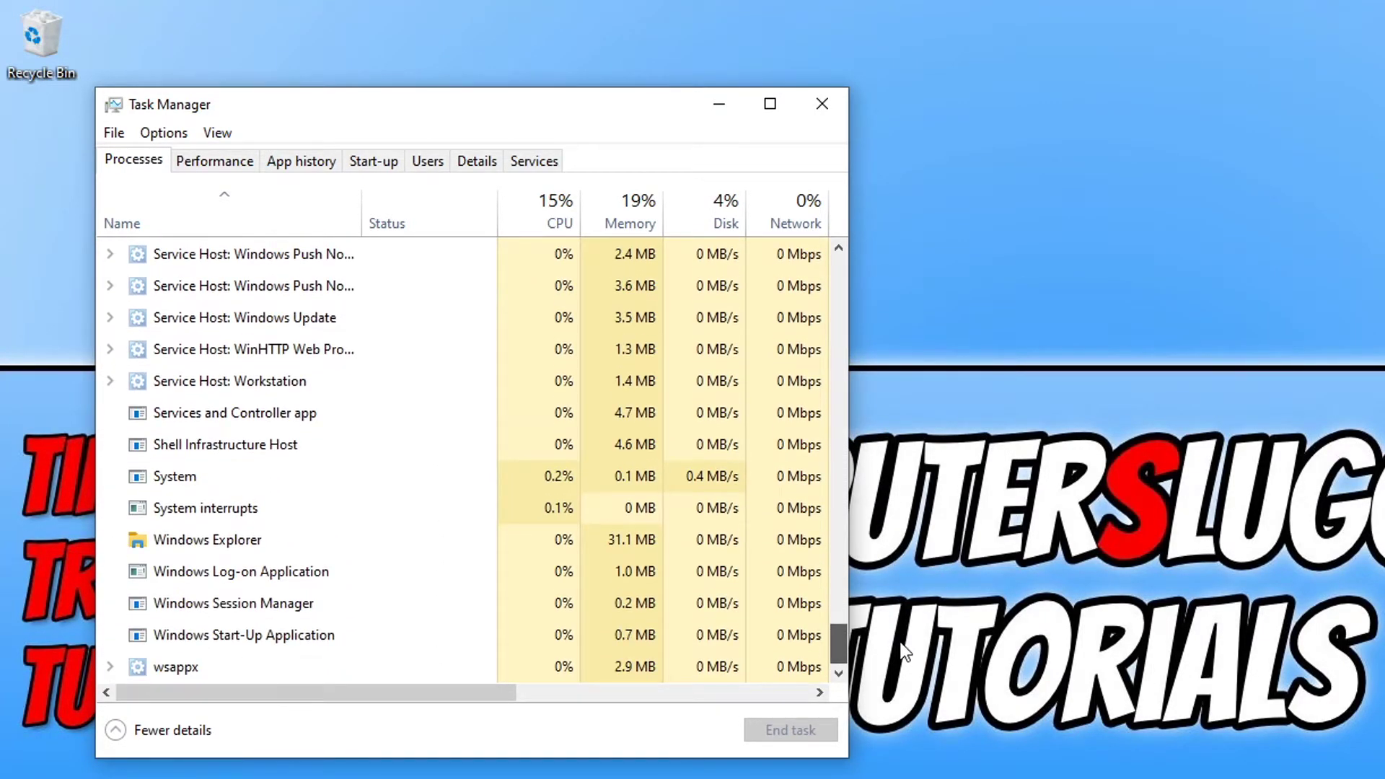
{"action": "left_click", "coordinate": [287, 536]}
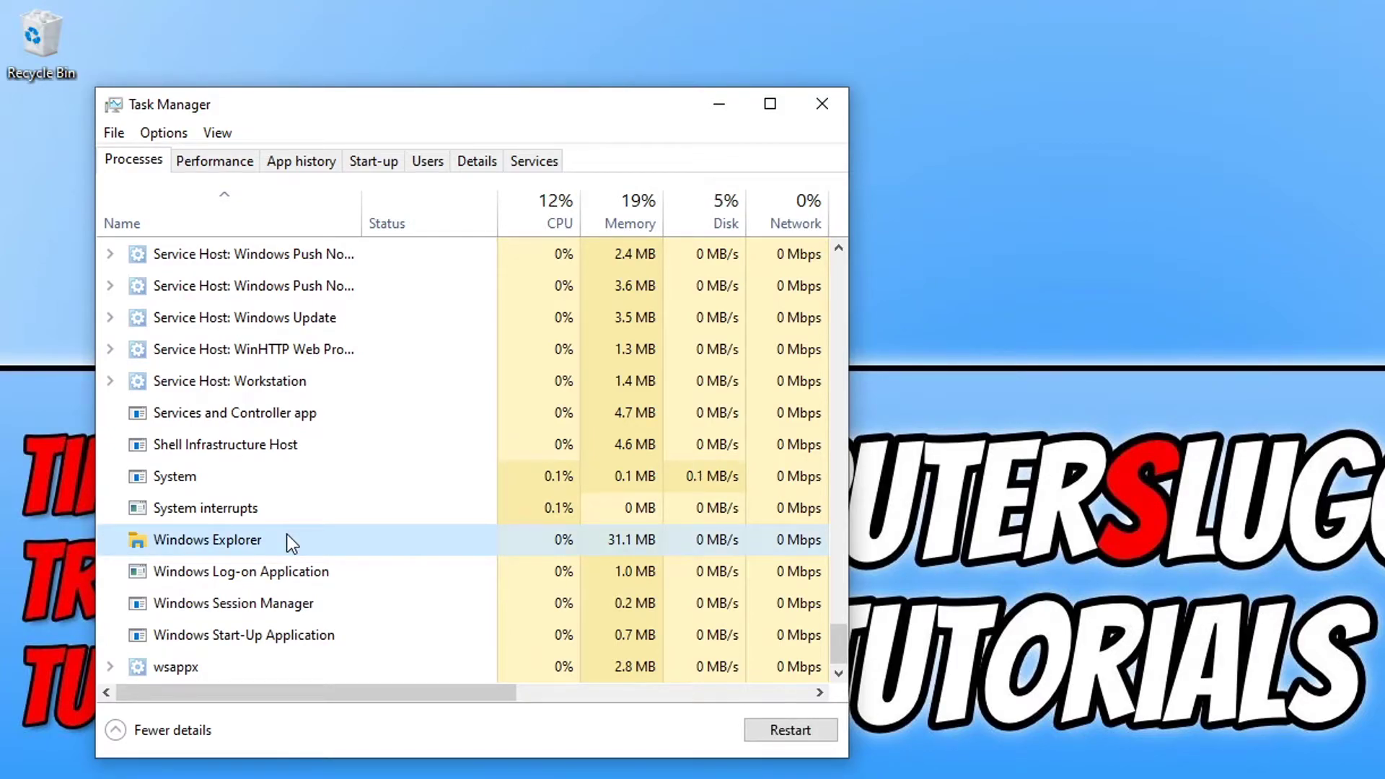
{"action": "right_click", "coordinate": [287, 533]}
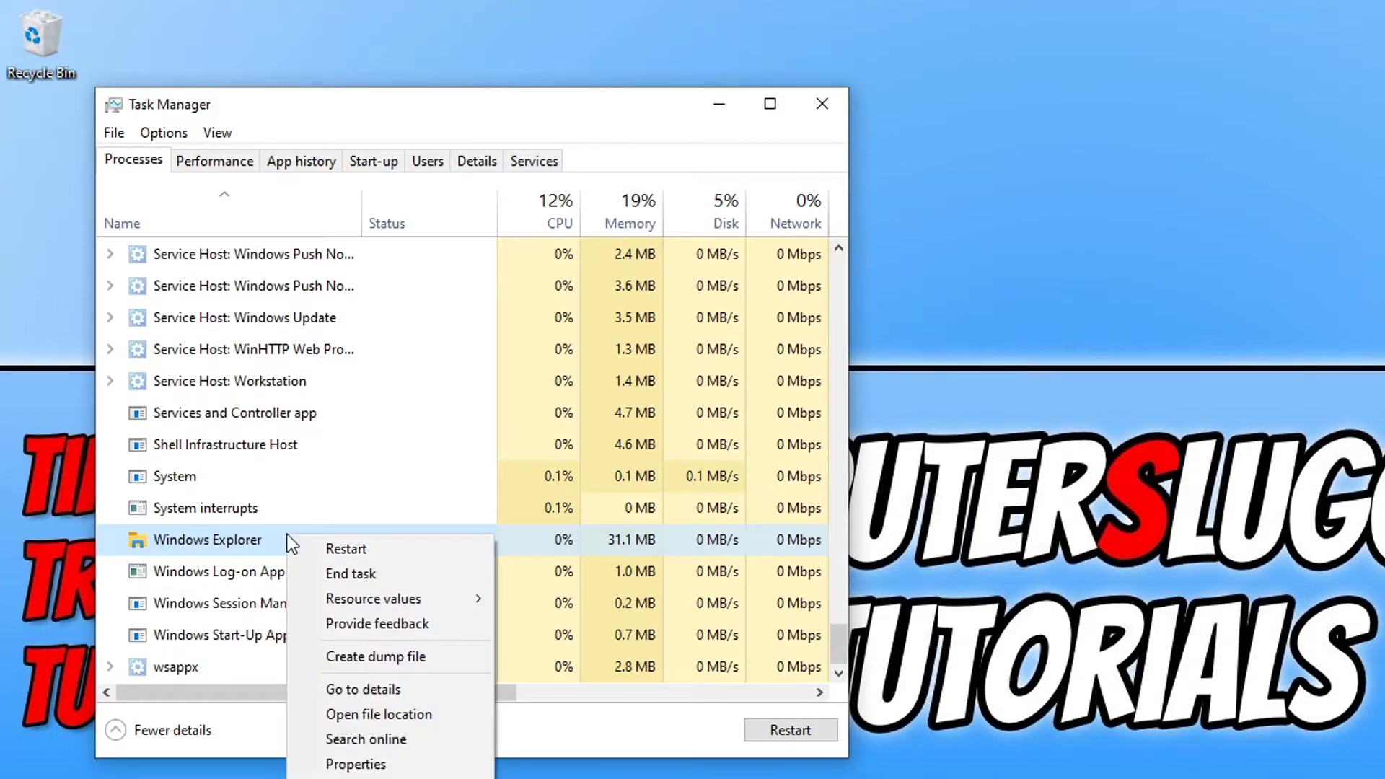
{"action": "left_click", "coordinate": [338, 553]}
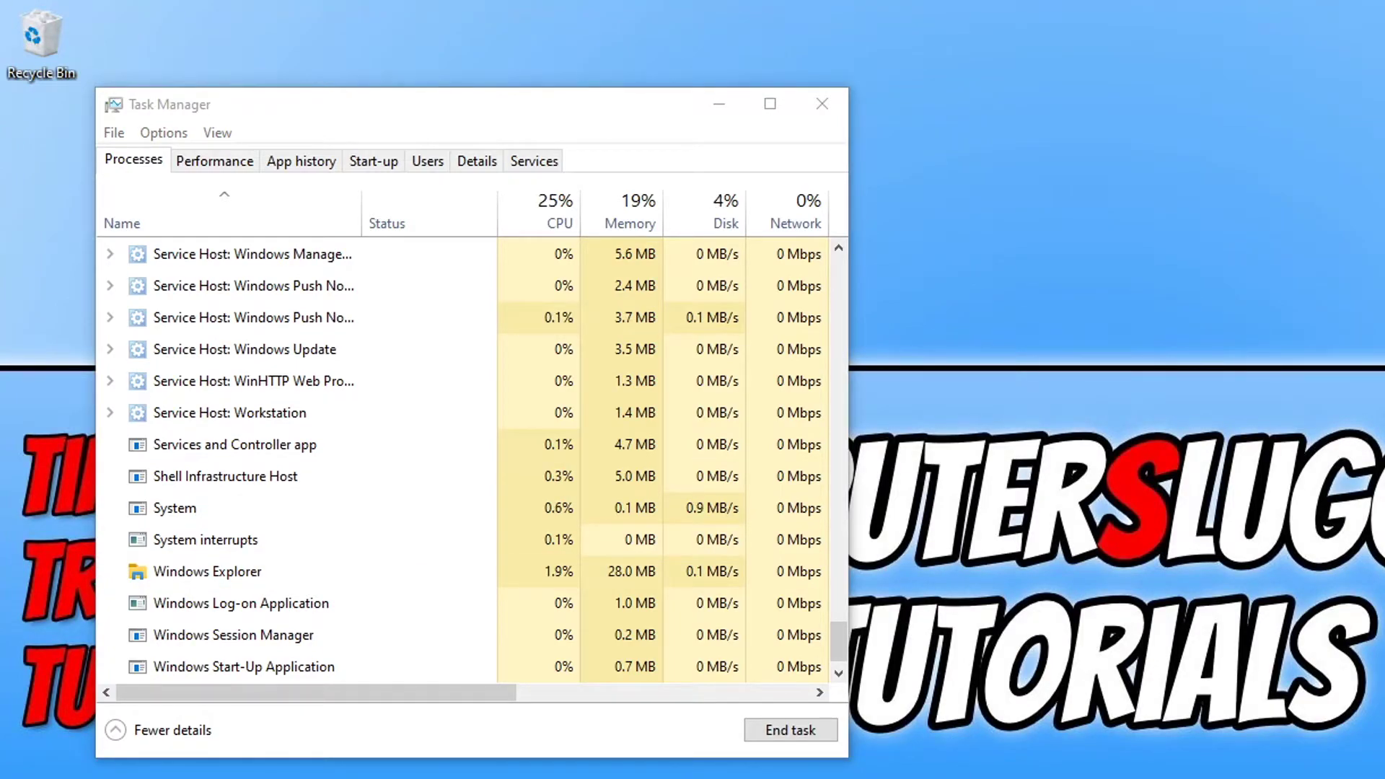
{"action": "scroll", "coordinate": [461, 462], "scroll_direction": "down", "scroll_amount": 1}
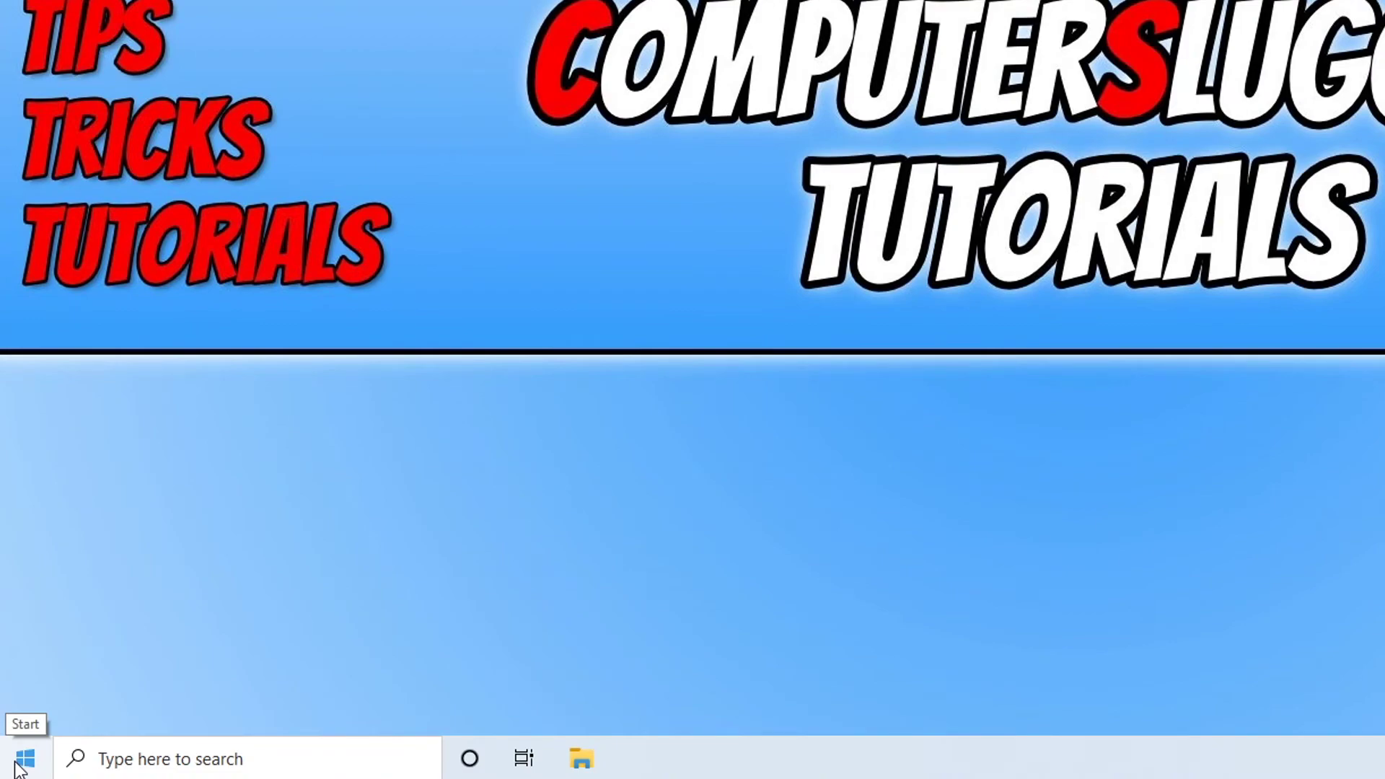
Step: Open the Power & sleep settings and go to the additional power settings
{"action": "right_click", "coordinate": [20, 766]}
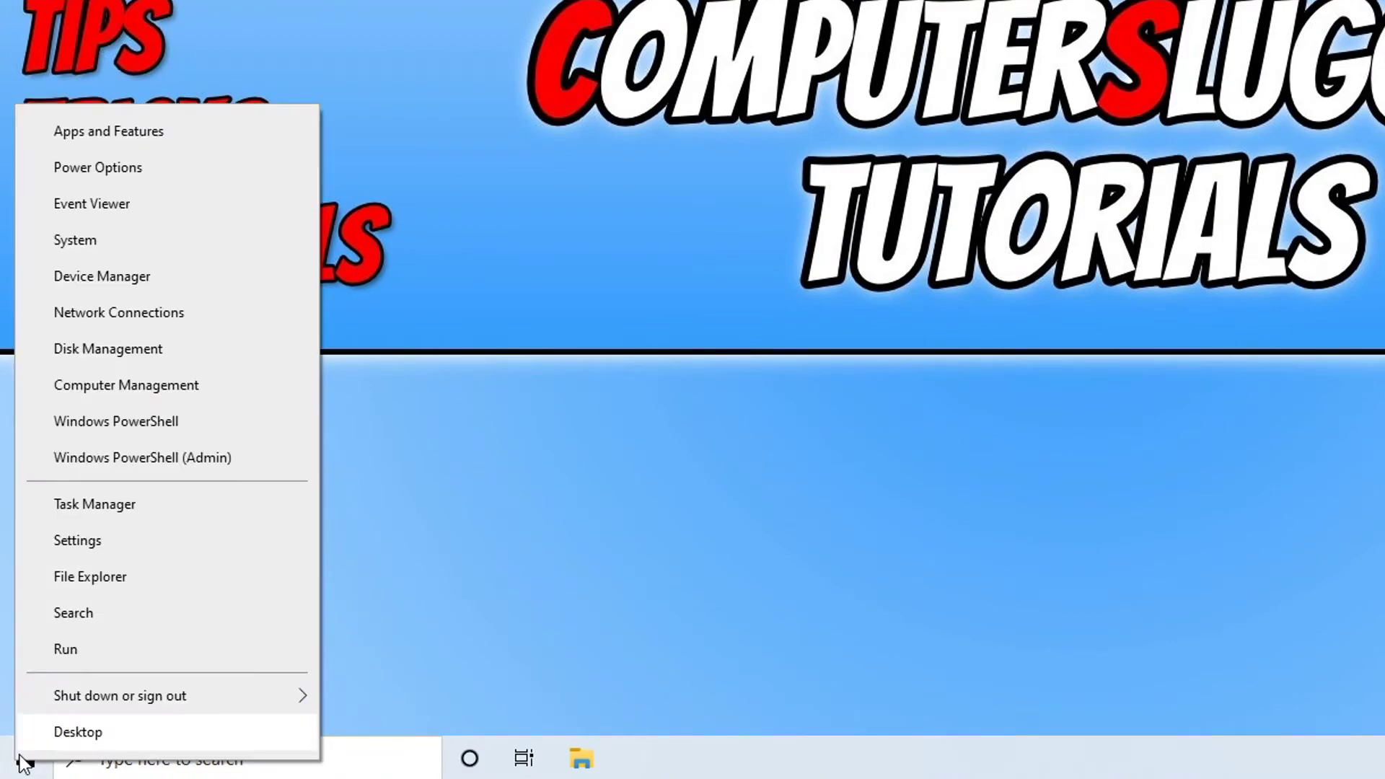
{"action": "left_click", "coordinate": [119, 171]}
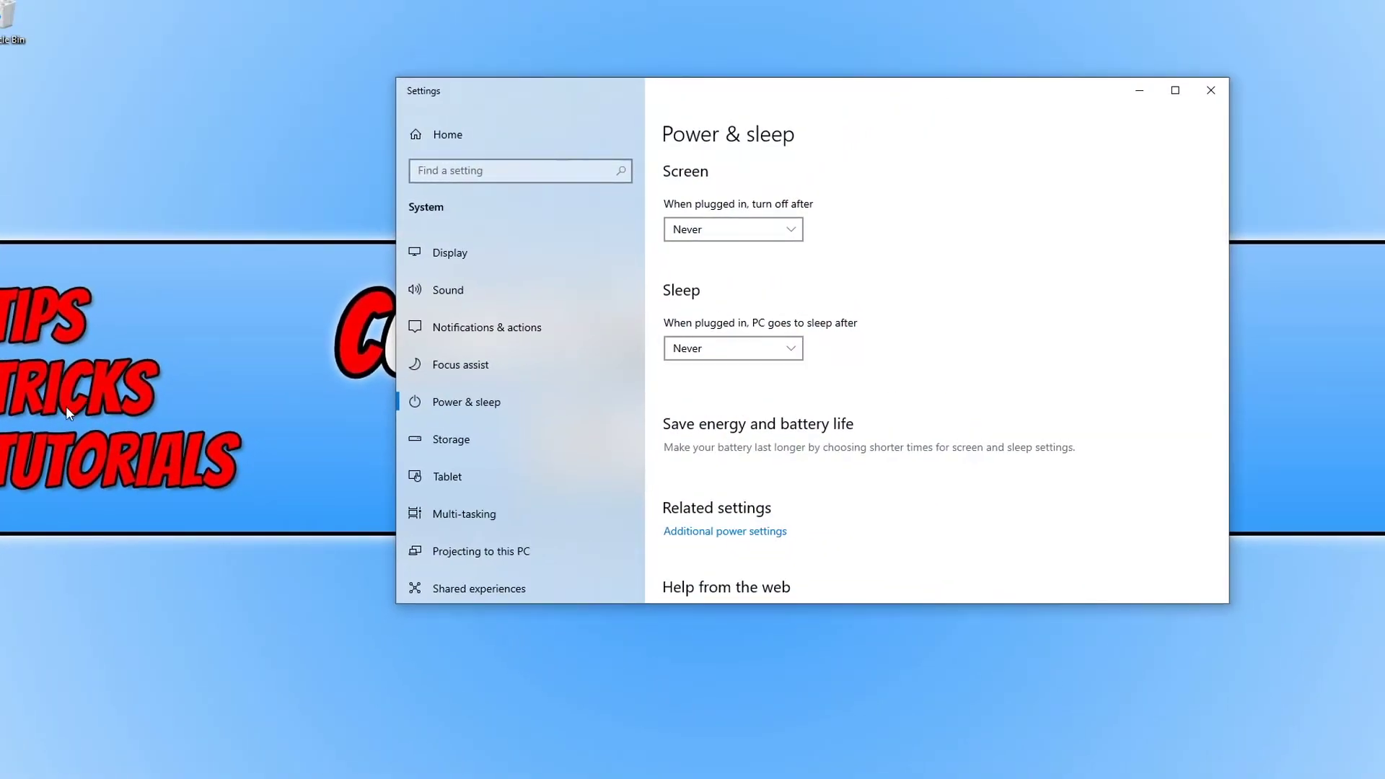
{"action": "left_click", "coordinate": [778, 534]}
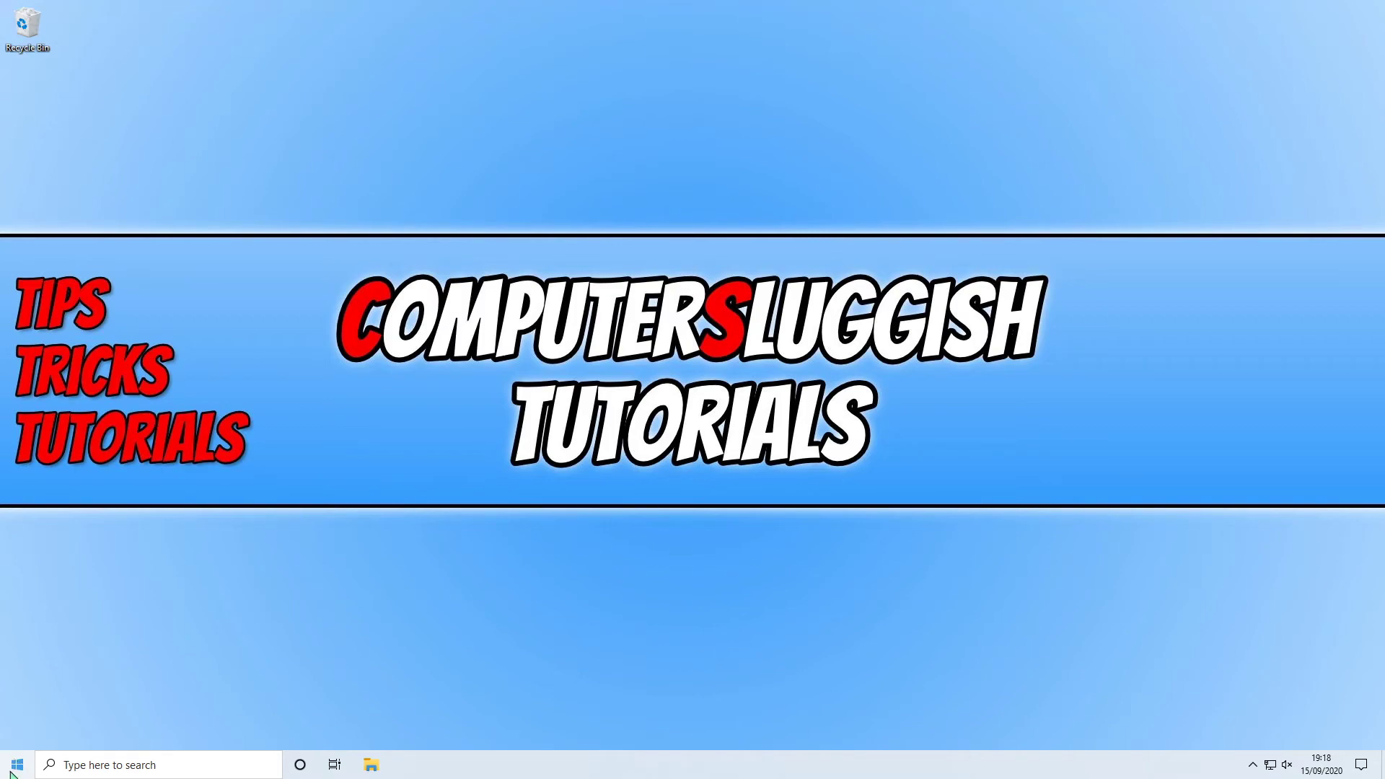
Step: Open the advanced options of Windows Update in the Update & Security settings
{"action": "right_click", "coordinate": [12, 770]}
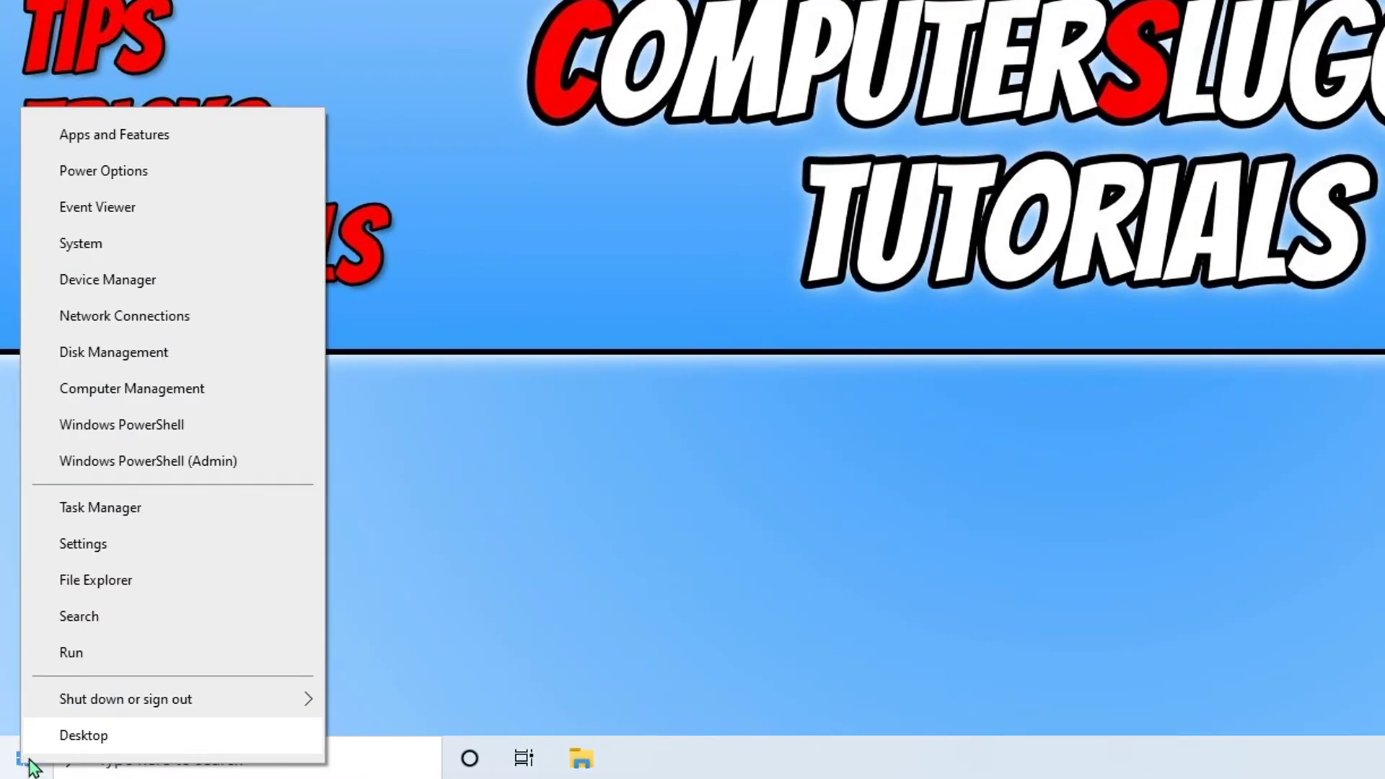
{"action": "left_click", "coordinate": [128, 547]}
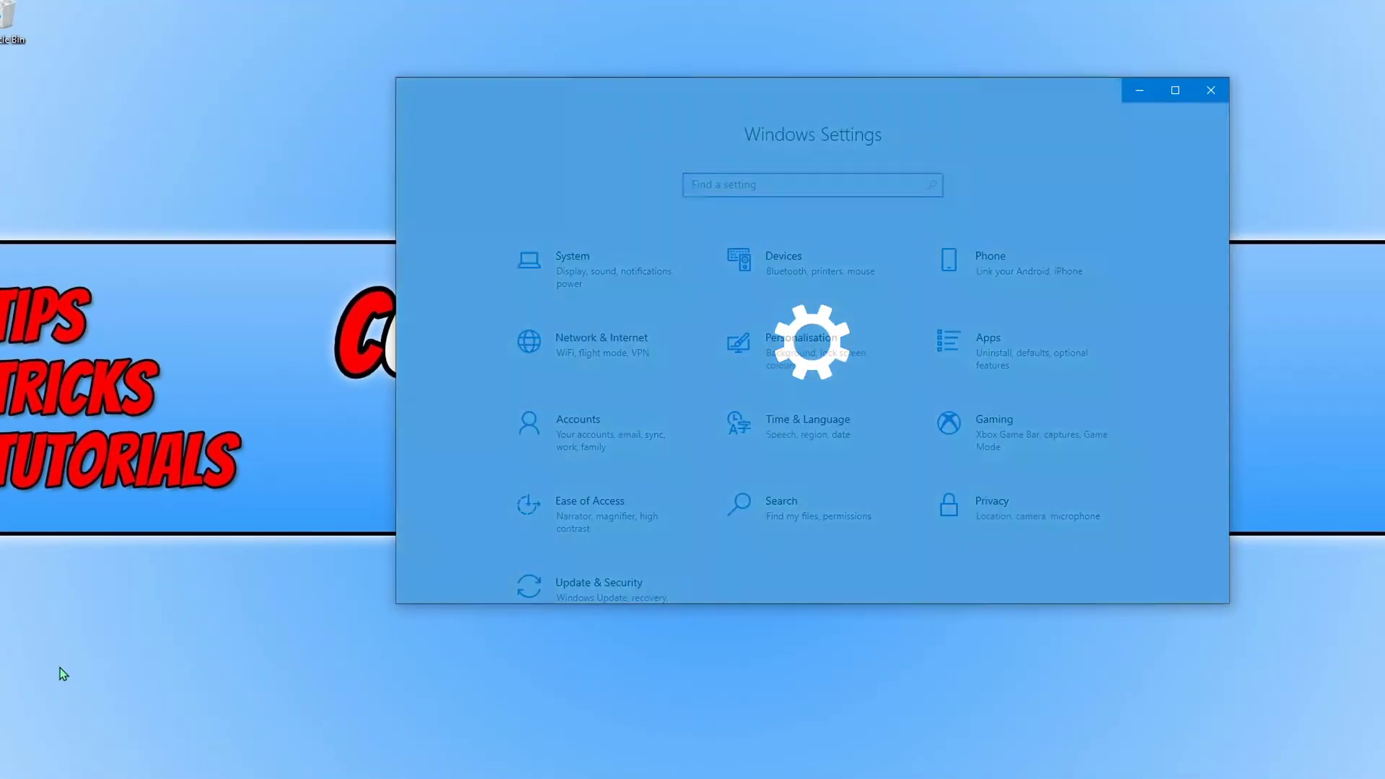
{"action": "scroll", "coordinate": [599, 476], "scroll_direction": "down", "scroll_amount": 1}
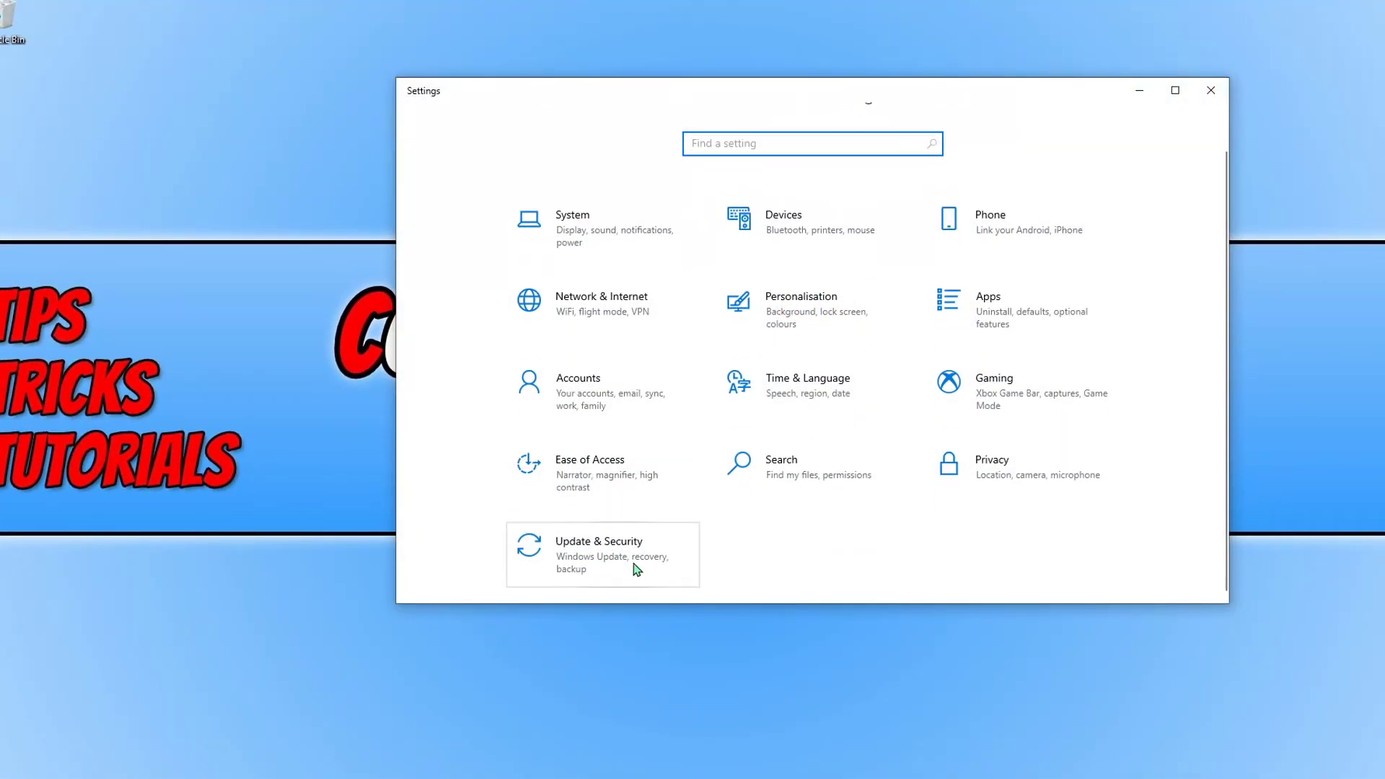
{"action": "left_click", "coordinate": [622, 564]}
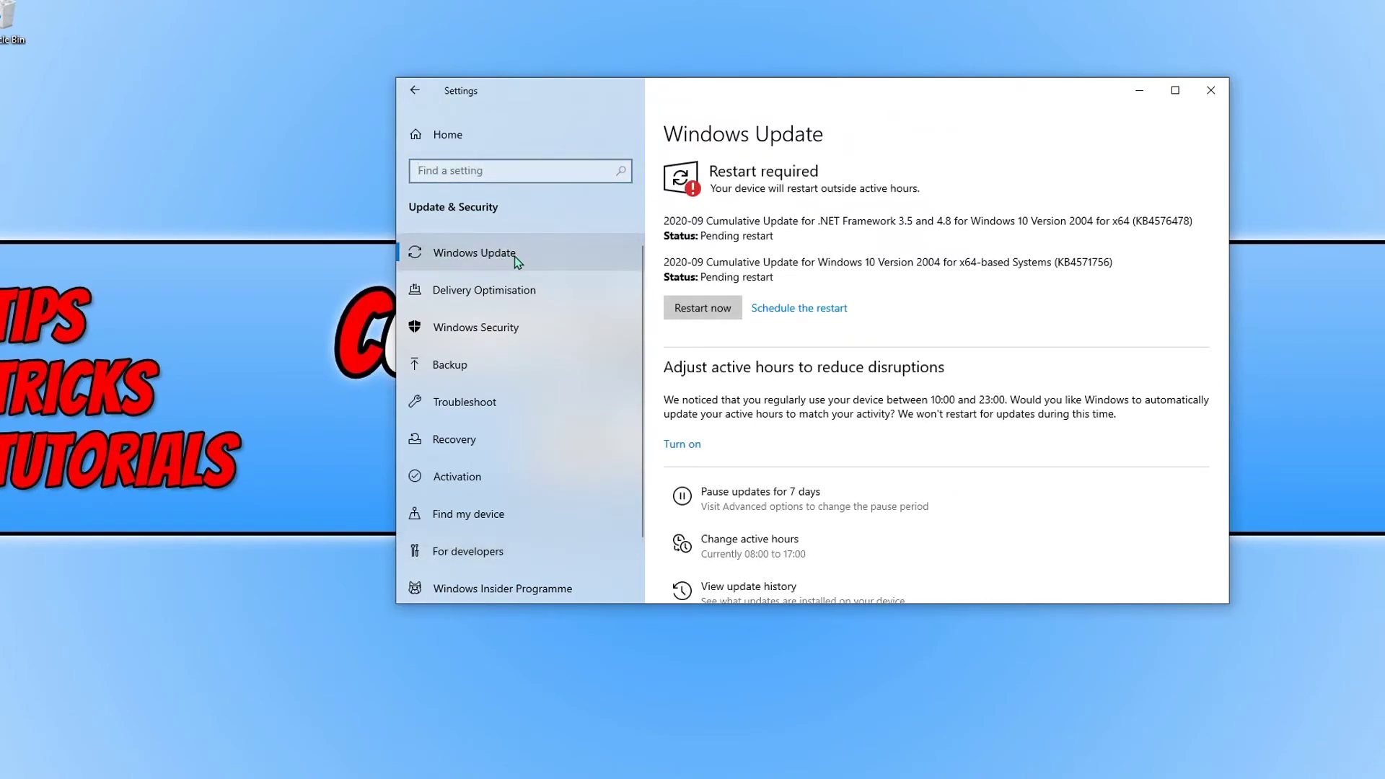
{"action": "scroll", "coordinate": [836, 353], "scroll_direction": "down", "scroll_amount": 5}
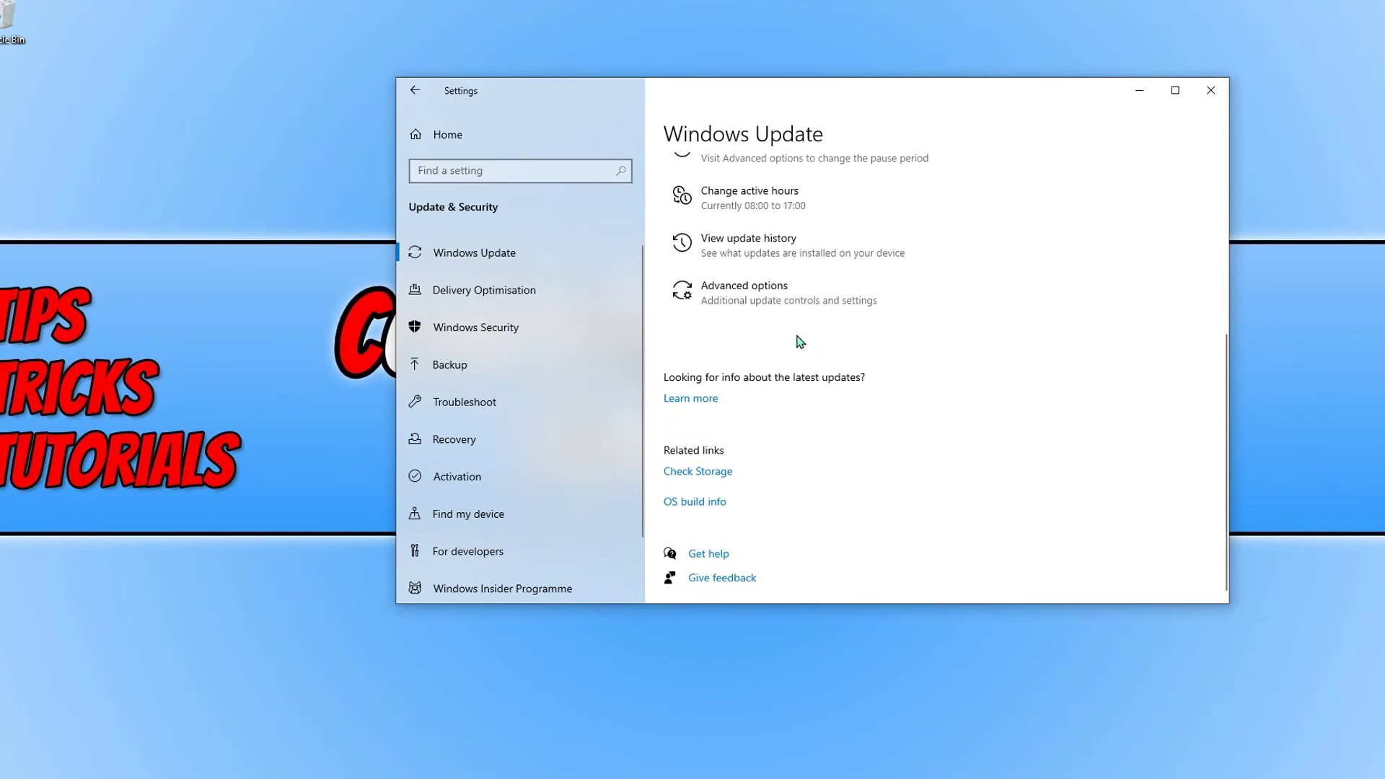
{"action": "left_click", "coordinate": [777, 305]}
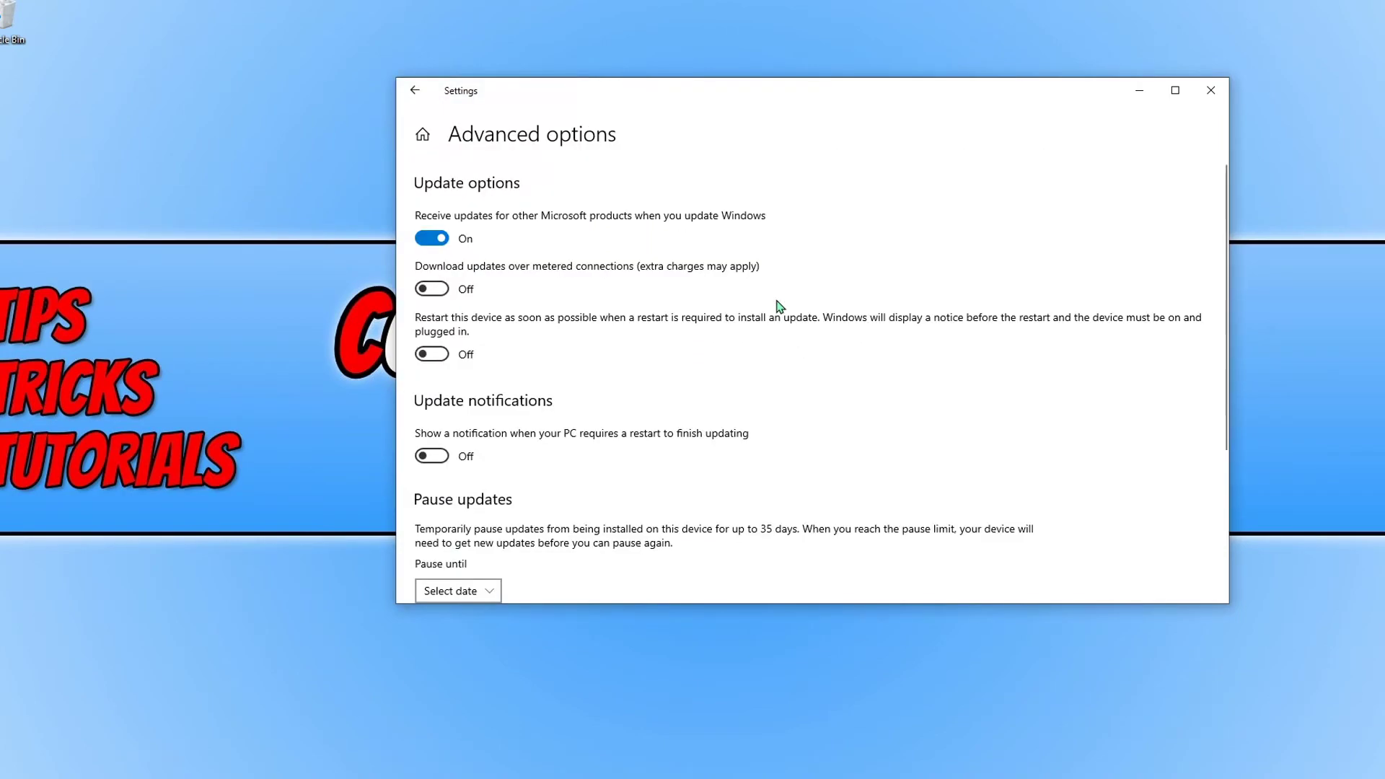
Step: Pause Windows updates until 20 October 2020 and return to the Windows Update page
{"action": "scroll", "coordinate": [545, 303], "scroll_direction": "down", "scroll_amount": 3}
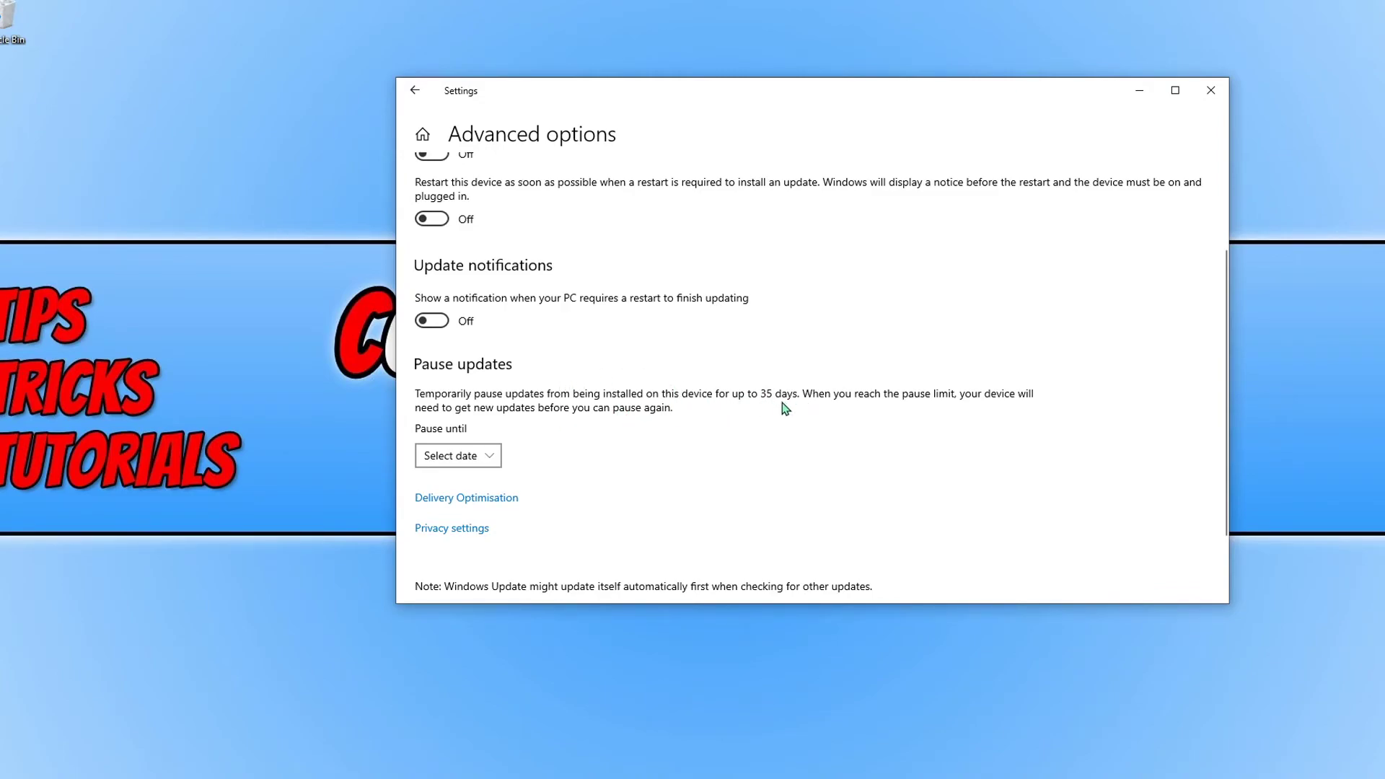
{"action": "left_click", "coordinate": [489, 457]}
{"action": "scroll", "coordinate": [496, 389], "scroll_direction": "down", "scroll_amount": 5}
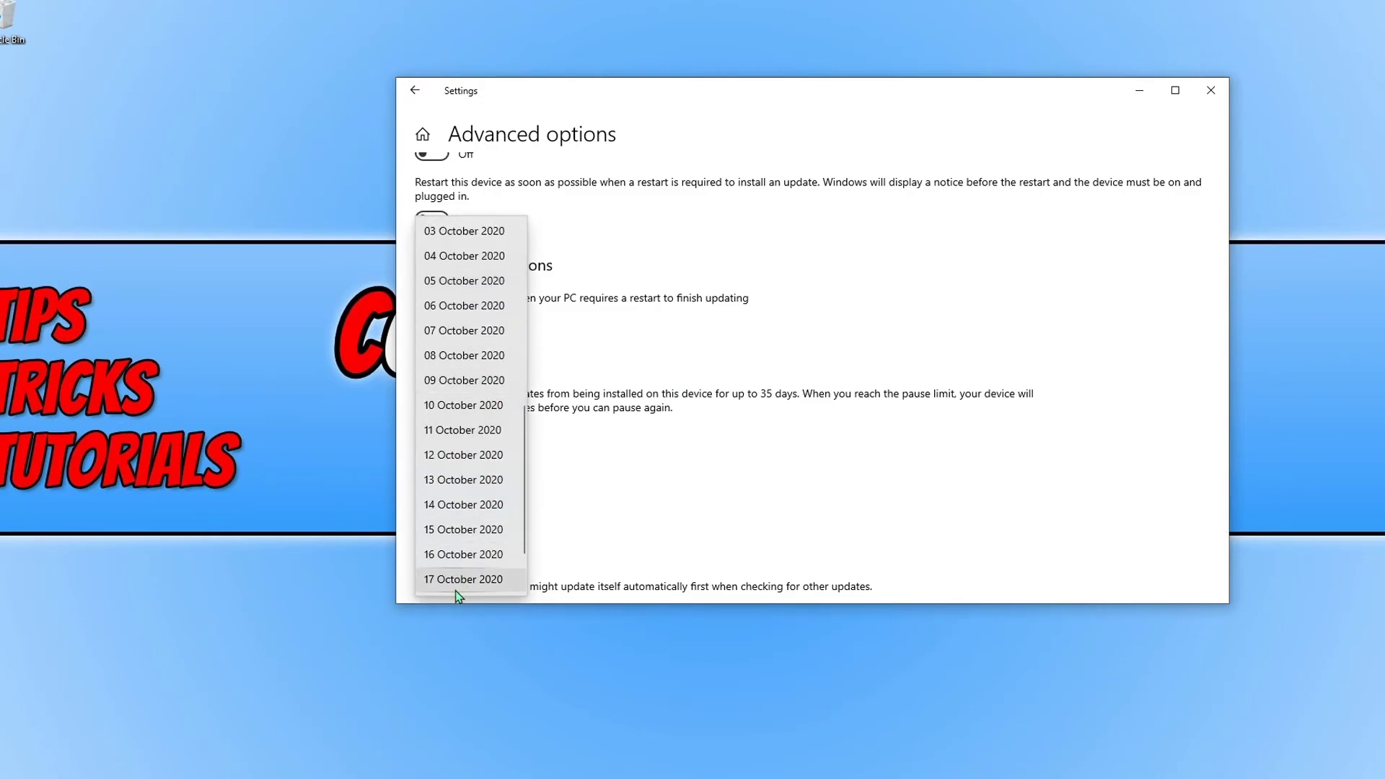
{"action": "scroll", "coordinate": [498, 585], "scroll_direction": "down", "scroll_amount": 2}
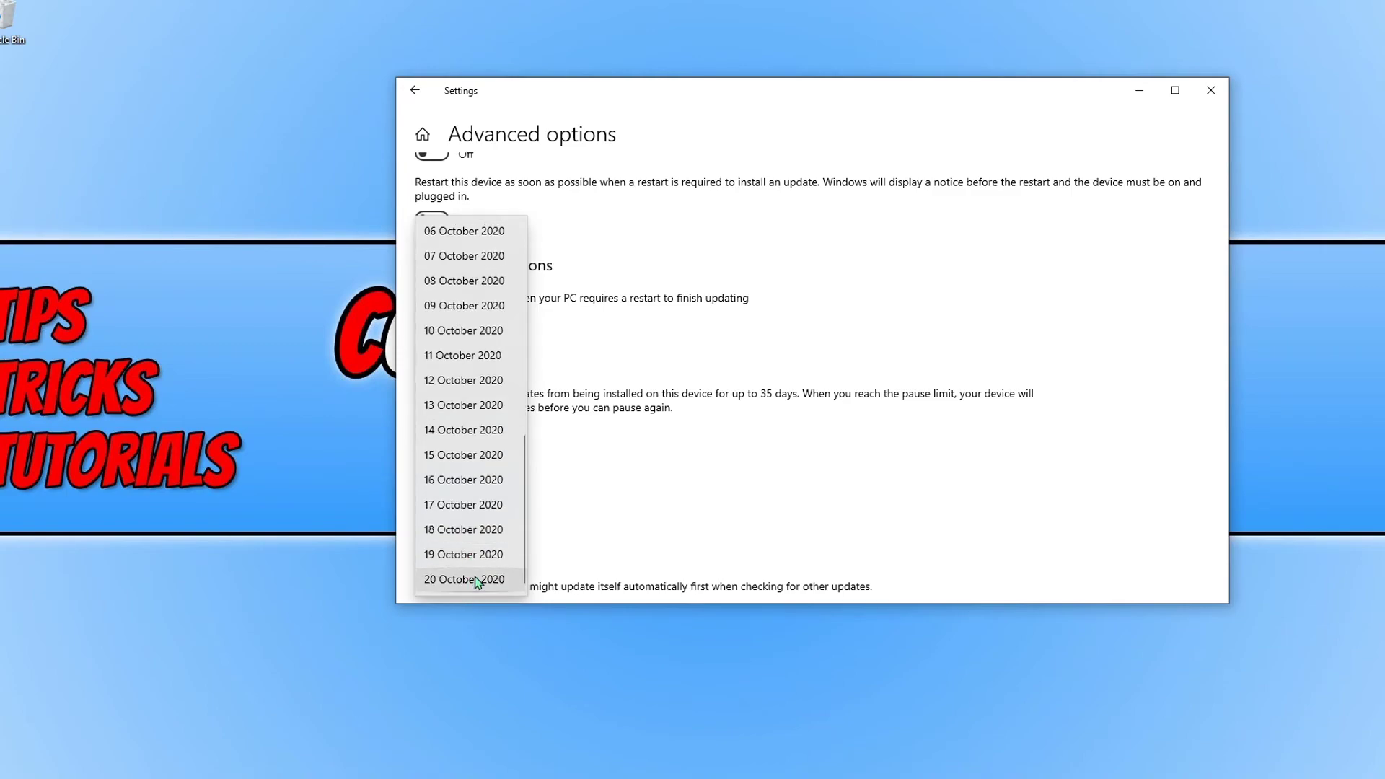
{"action": "left_click", "coordinate": [474, 582]}
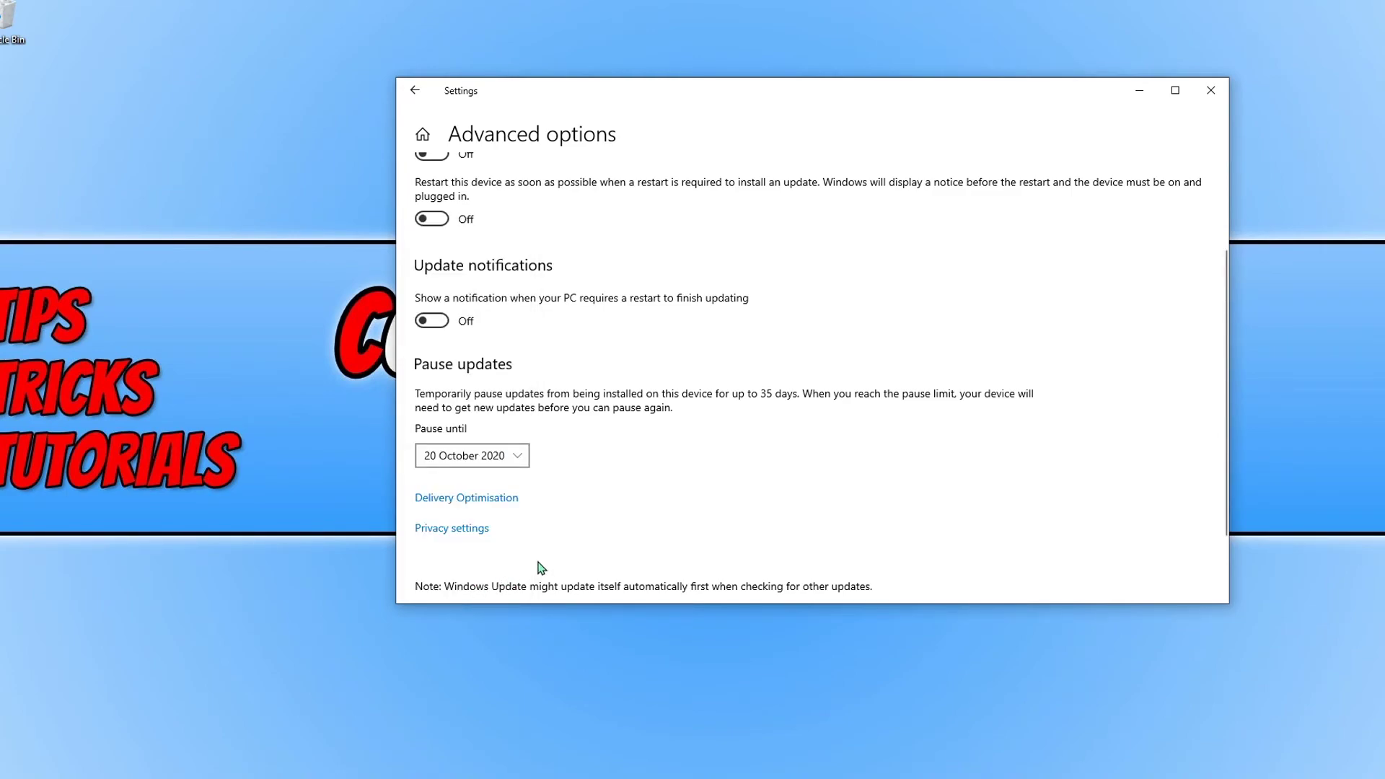
{"action": "left_click", "coordinate": [414, 91]}
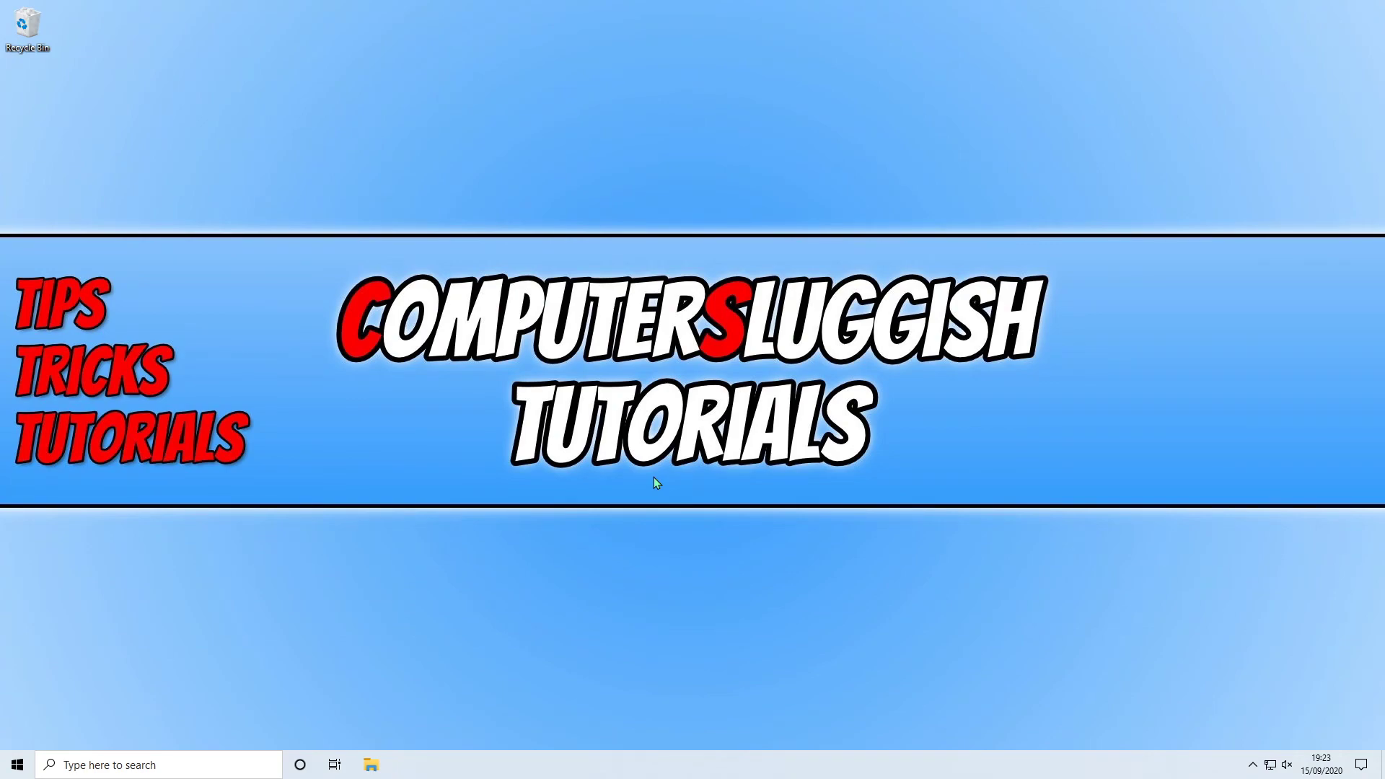
Step: Open Snipping Tool, capture a rectangular snip of part of the wallpaper's title text, and maximise the snip window
{"action": "left_click", "coordinate": [101, 763]}
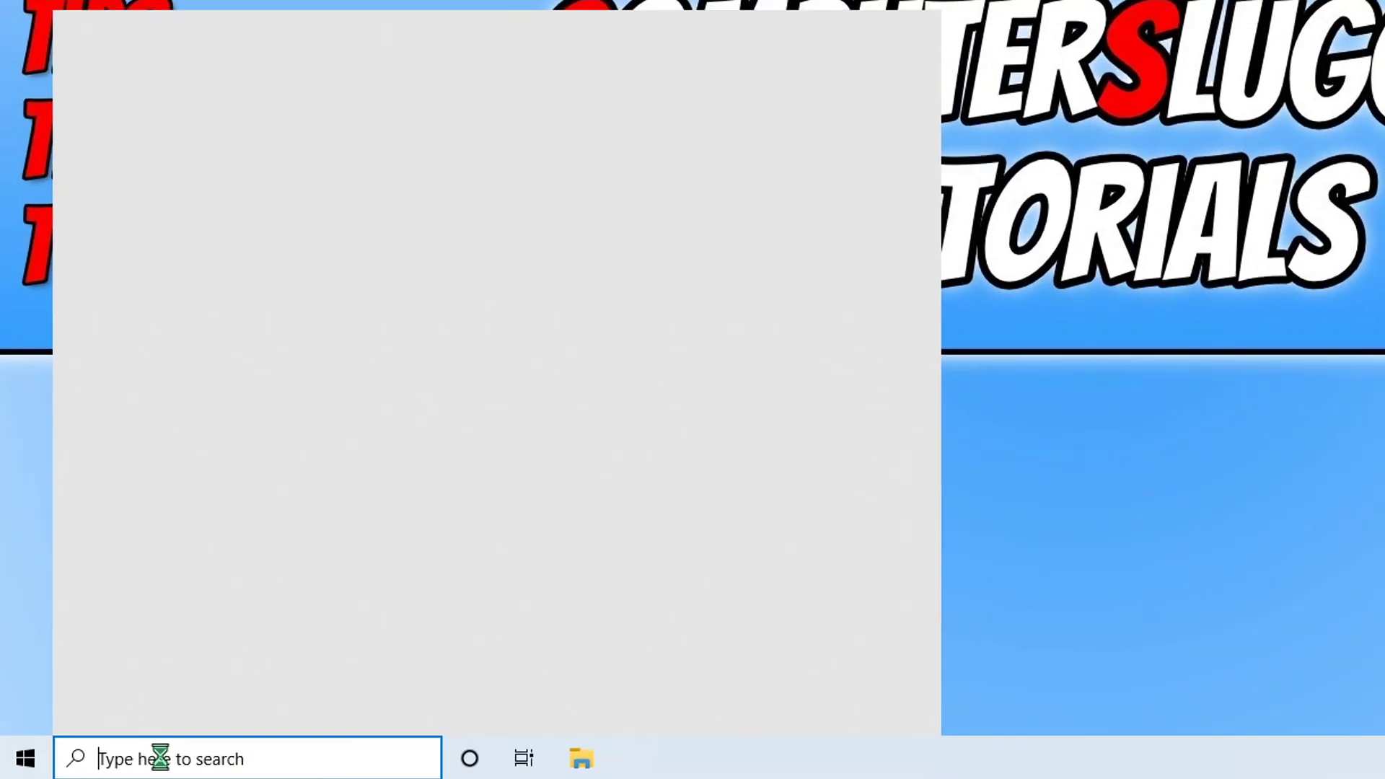
{"action": "type", "text": "sni"}
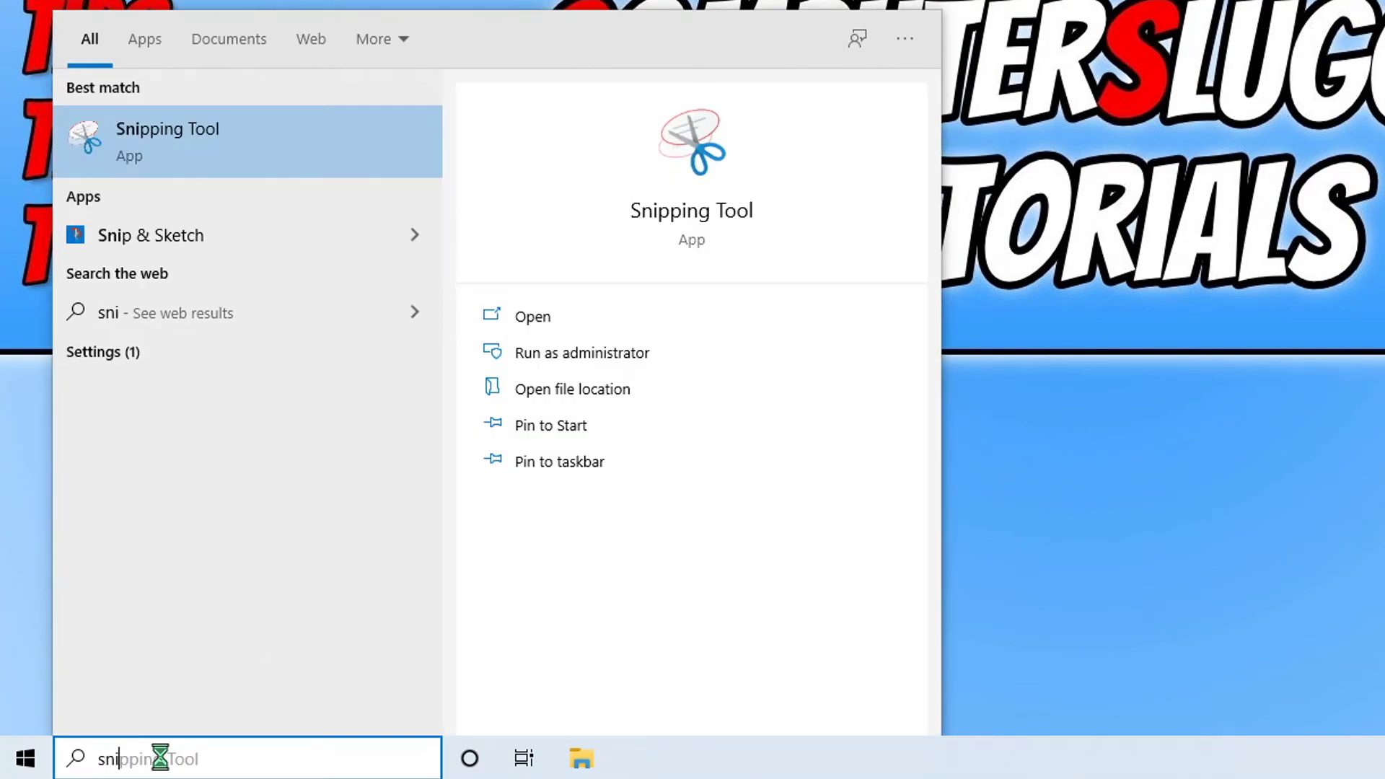
{"action": "left_click", "coordinate": [162, 146]}
{"action": "left_click", "coordinate": [920, 102]}
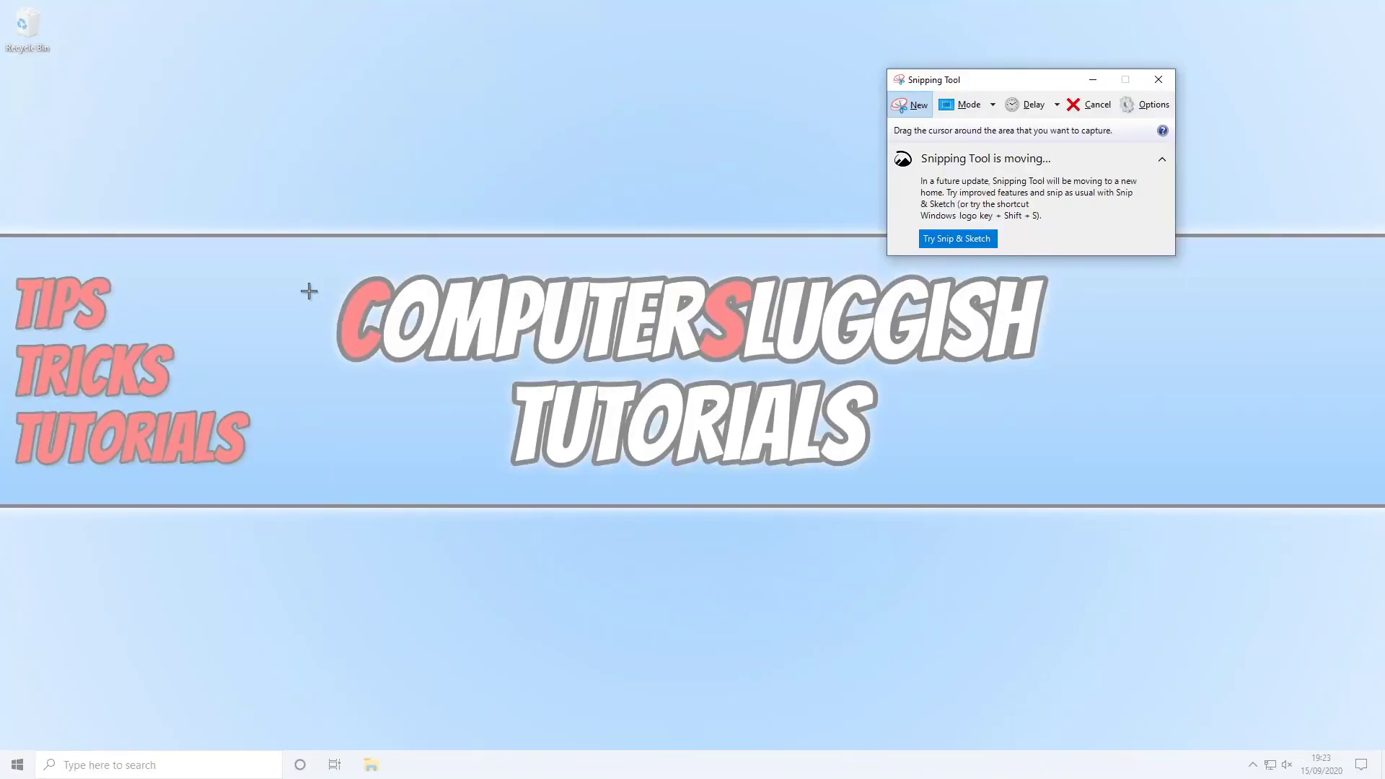
{"action": "left_click_drag", "start_coordinate": [308, 290], "coordinate": [814, 491]}
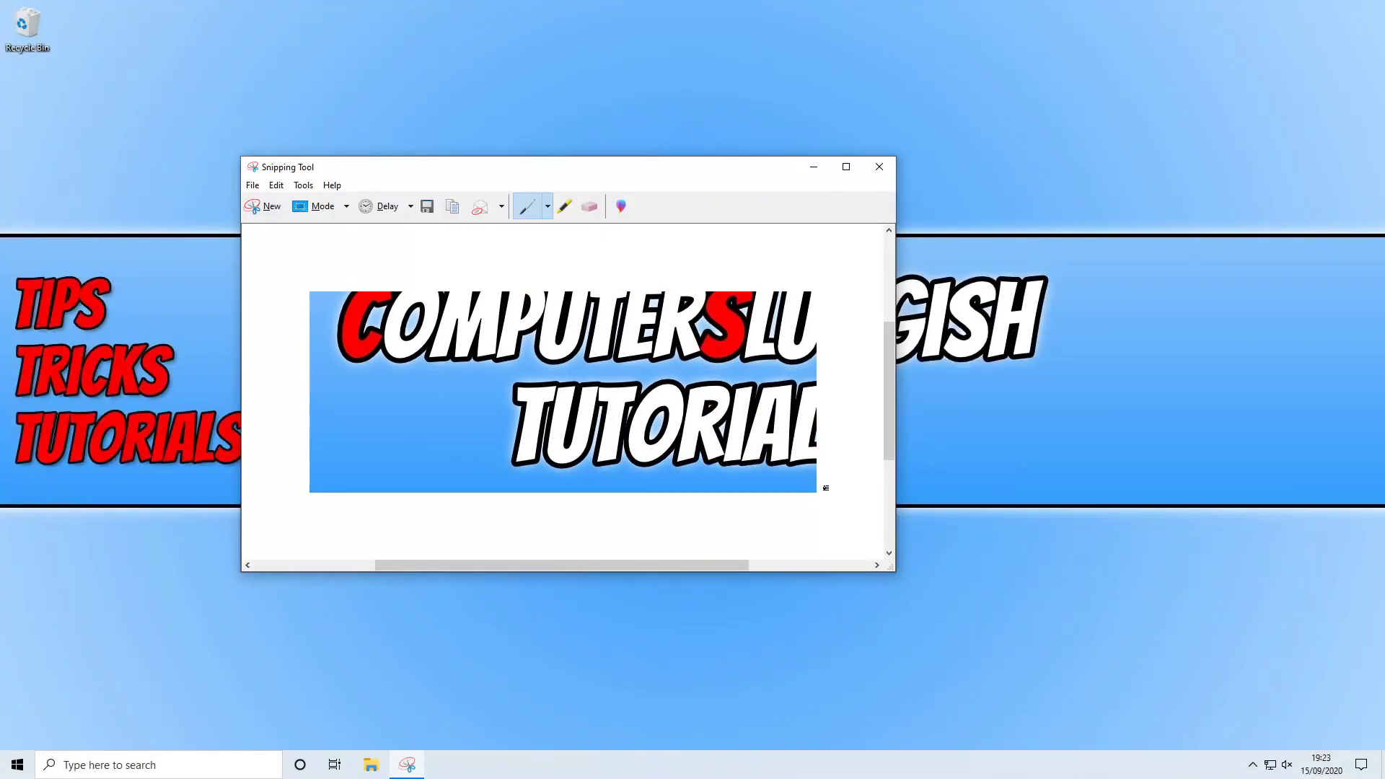
{"action": "left_click", "coordinate": [843, 165]}
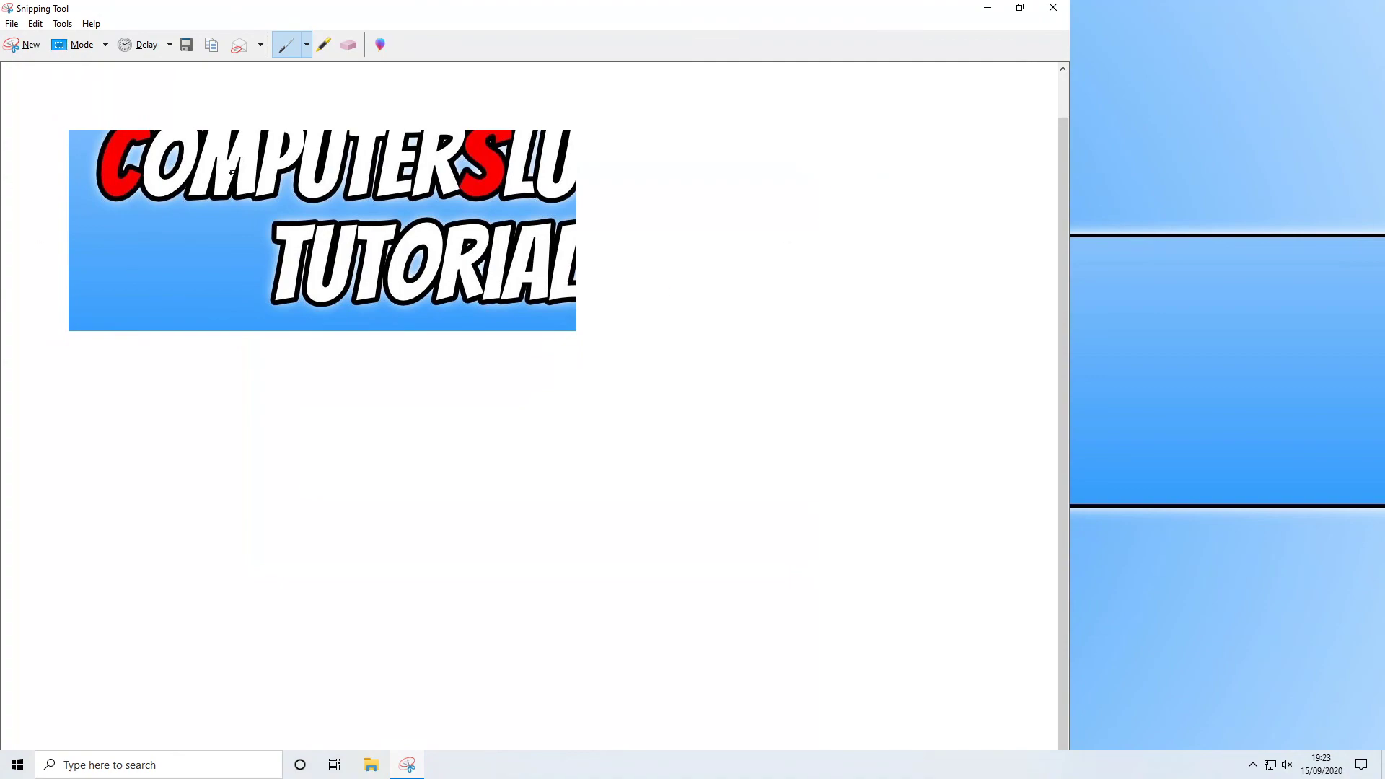